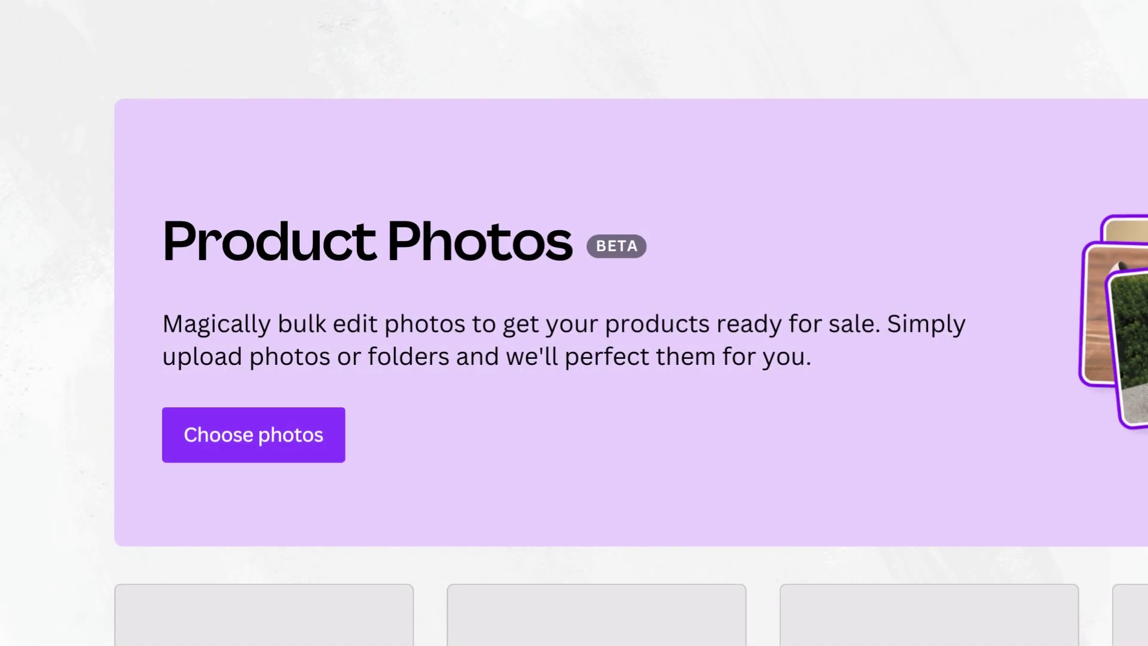
Start adding photos in Product Photos, then return to the Canva Home dashboard.
{"action": "left_click", "coordinate": [301, 457]}
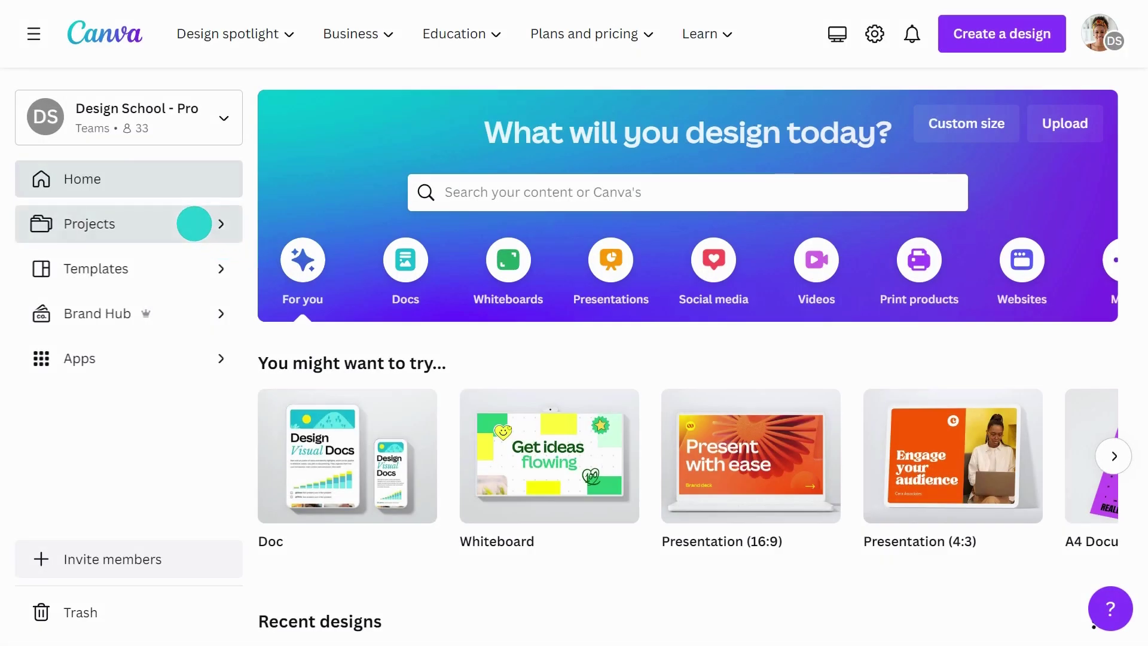
Filter Projects to images only: Soap, Cosmetics, Toner and Cleanser.
{"action": "left_click", "coordinate": [195, 223]}
{"action": "left_click", "coordinate": [526, 215]}
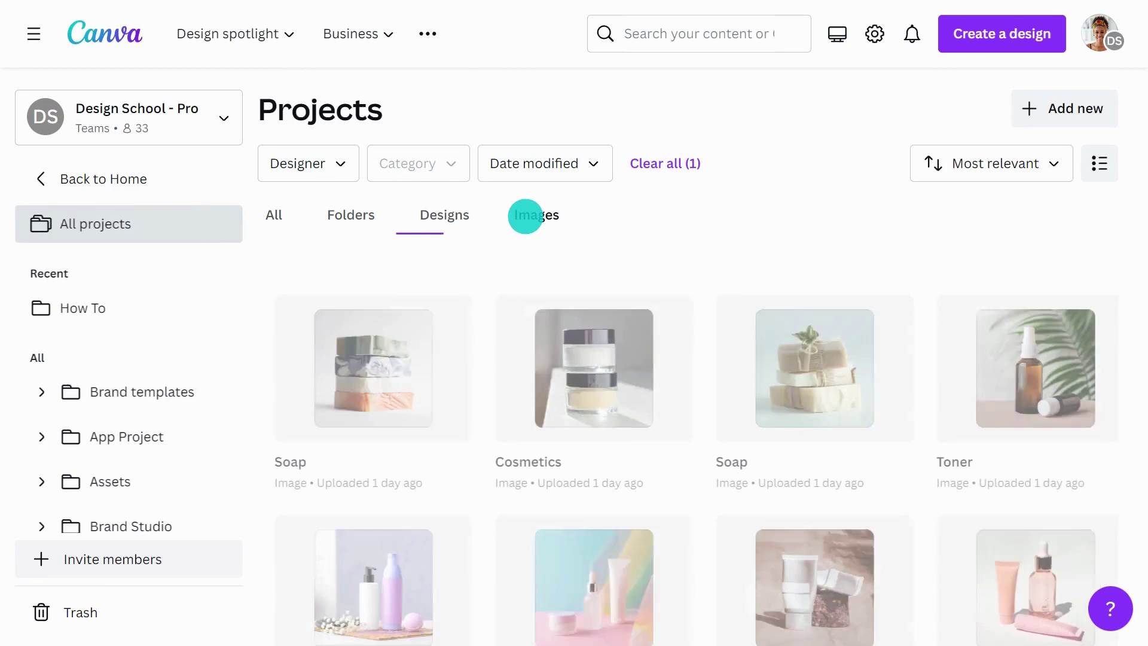
{"action": "scroll", "coordinate": [464, 249], "scroll_direction": "down", "scroll_amount": 2}
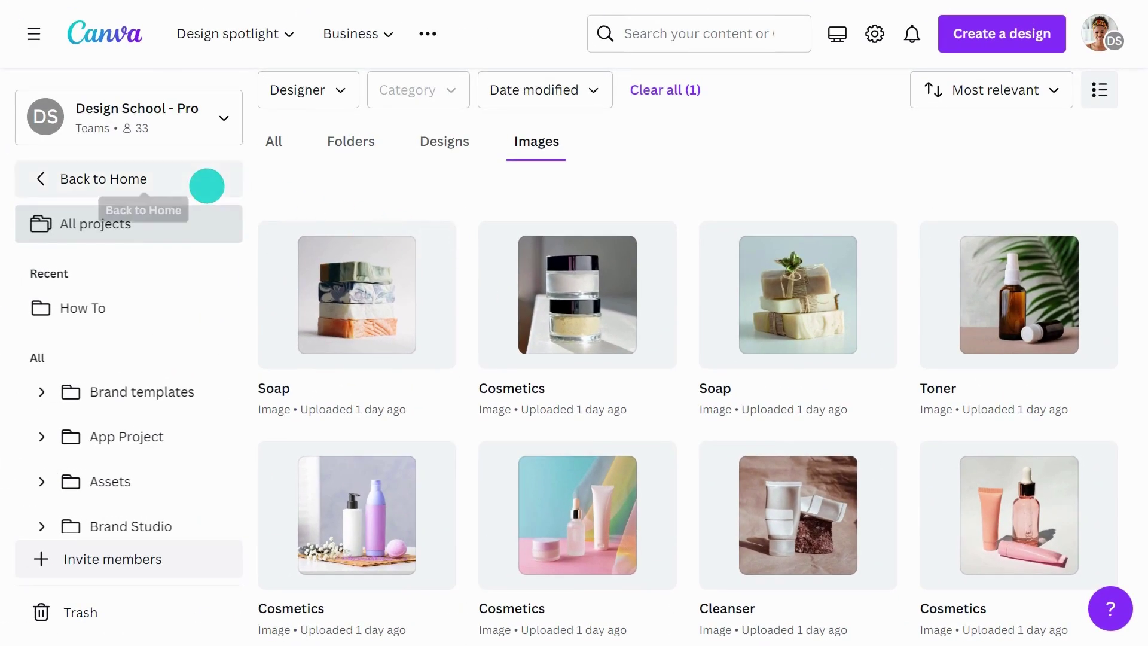
Go back Home and launch the Product Photos app from Apps.
{"action": "left_click", "coordinate": [208, 179]}
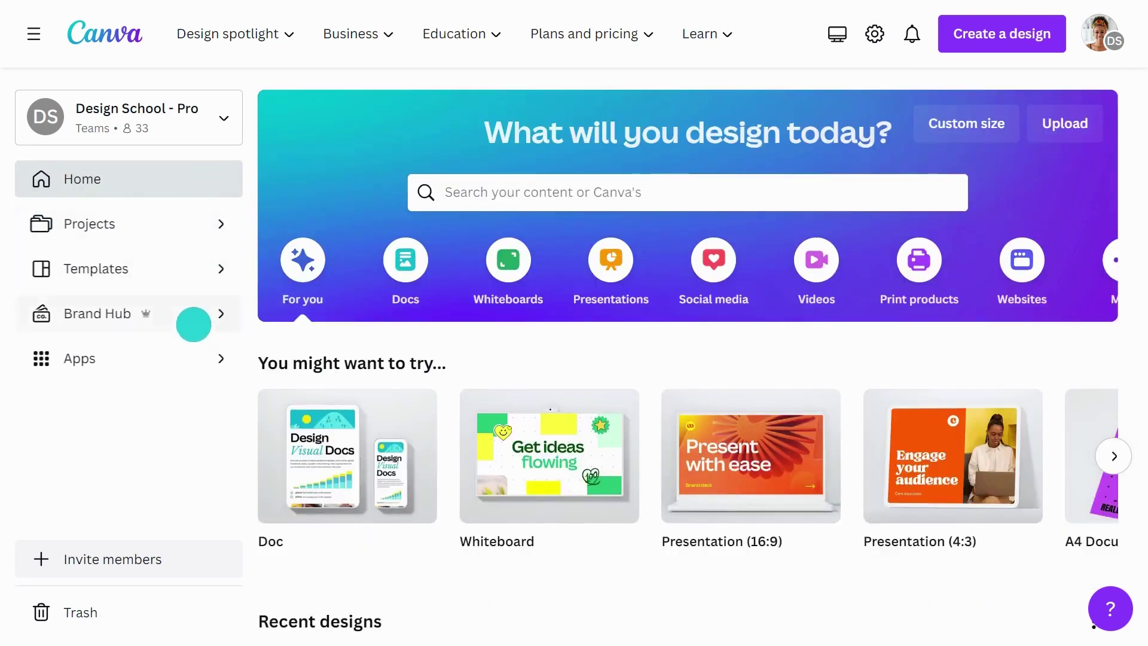
{"action": "left_click", "coordinate": [190, 357]}
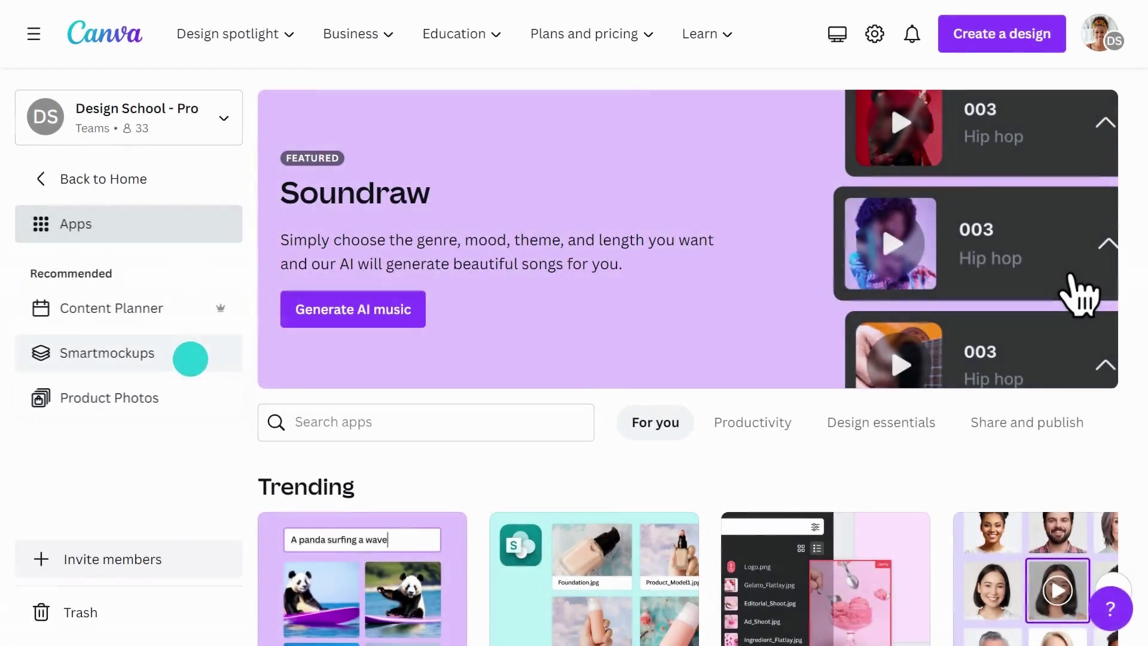
{"action": "left_click", "coordinate": [143, 399]}
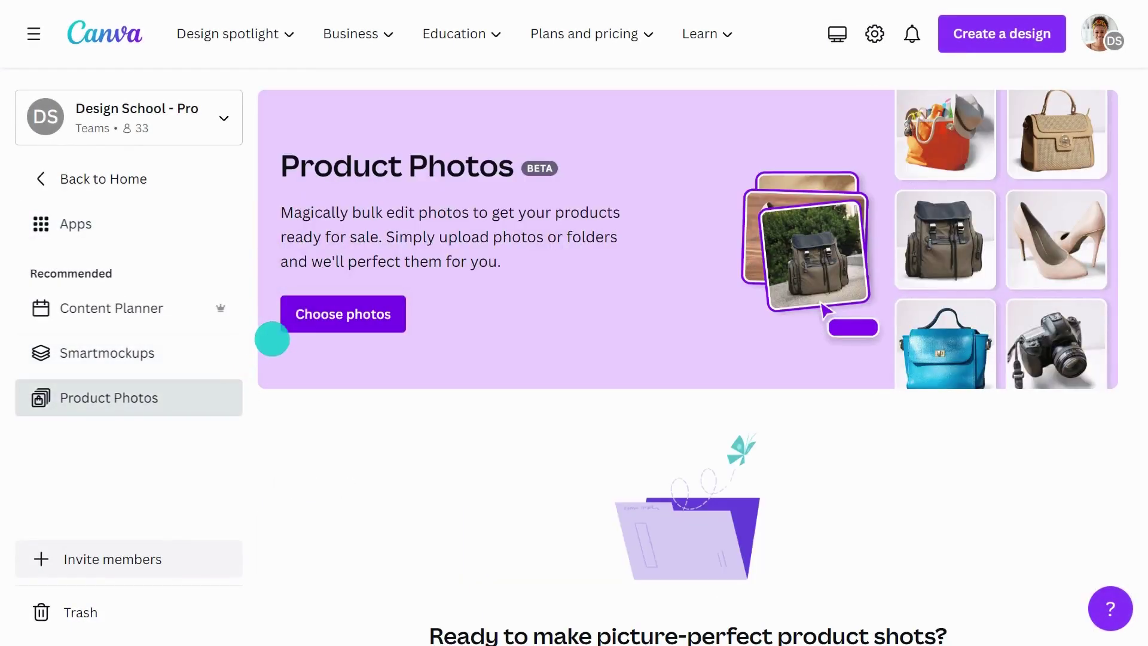
Pick all ten product photos from existing uploads and confirm them for bulk editing.
{"action": "left_click", "coordinate": [315, 314]}
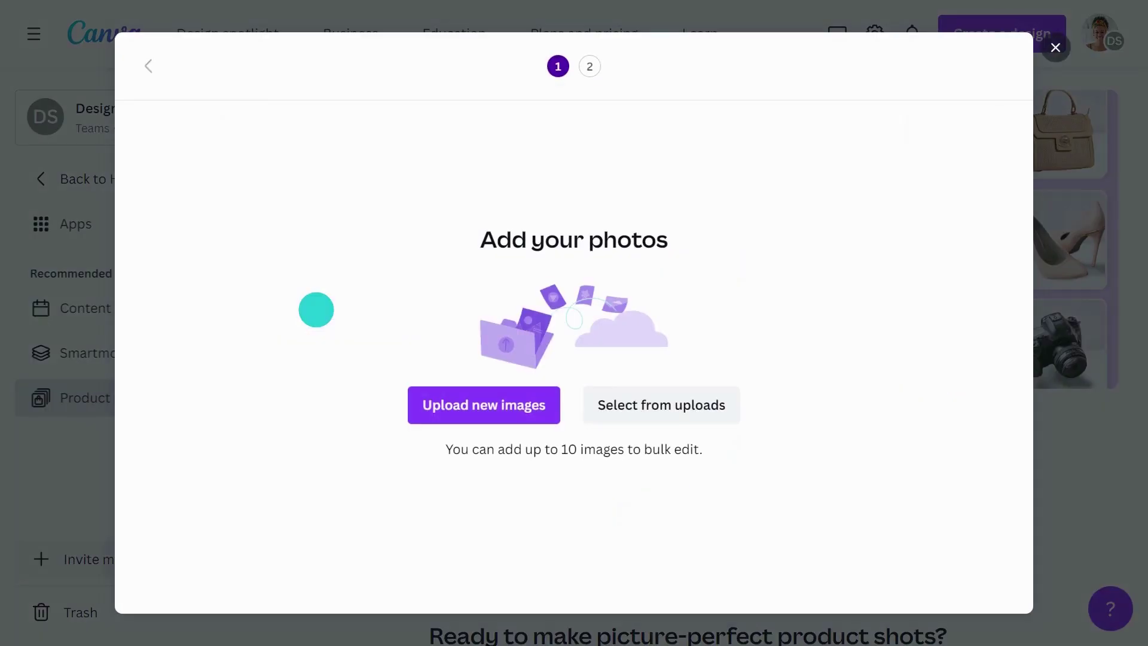
{"action": "left_click", "coordinate": [632, 404]}
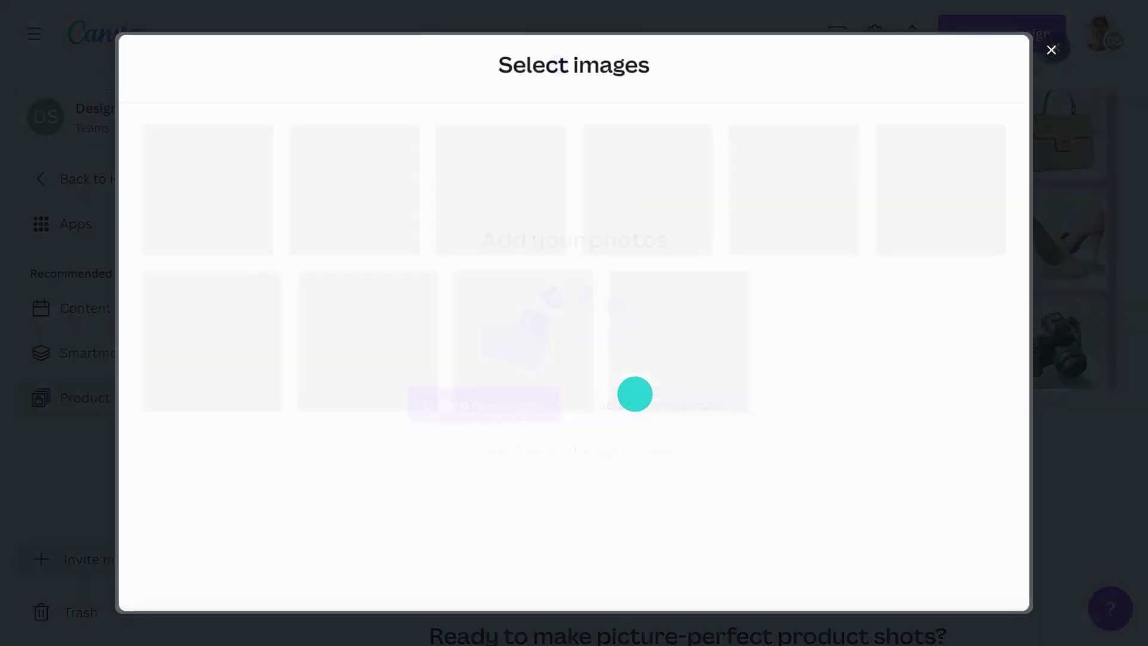
{"action": "left_click", "coordinate": [522, 360]}
{"action": "left_click", "coordinate": [365, 341]}
{"action": "left_click", "coordinate": [208, 341]}
{"action": "left_click", "coordinate": [204, 189]}
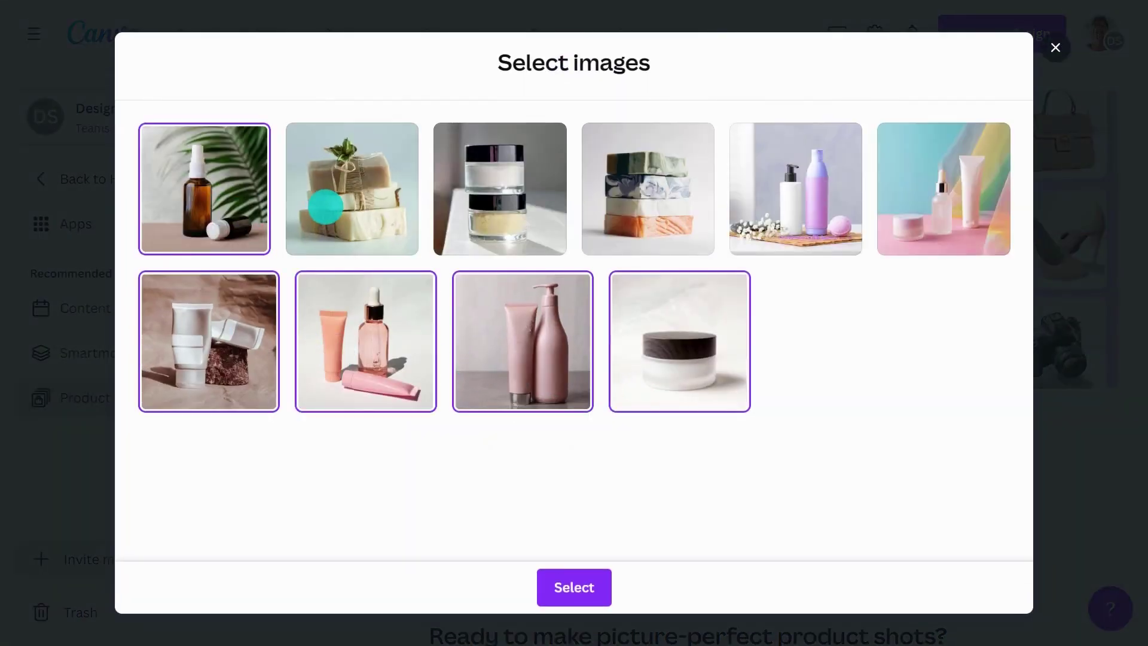
{"action": "left_click", "coordinate": [352, 189]}
{"action": "left_click", "coordinate": [500, 189]}
{"action": "left_click", "coordinate": [649, 189]}
{"action": "left_click", "coordinate": [796, 189]}
{"action": "left_click", "coordinate": [944, 188]}
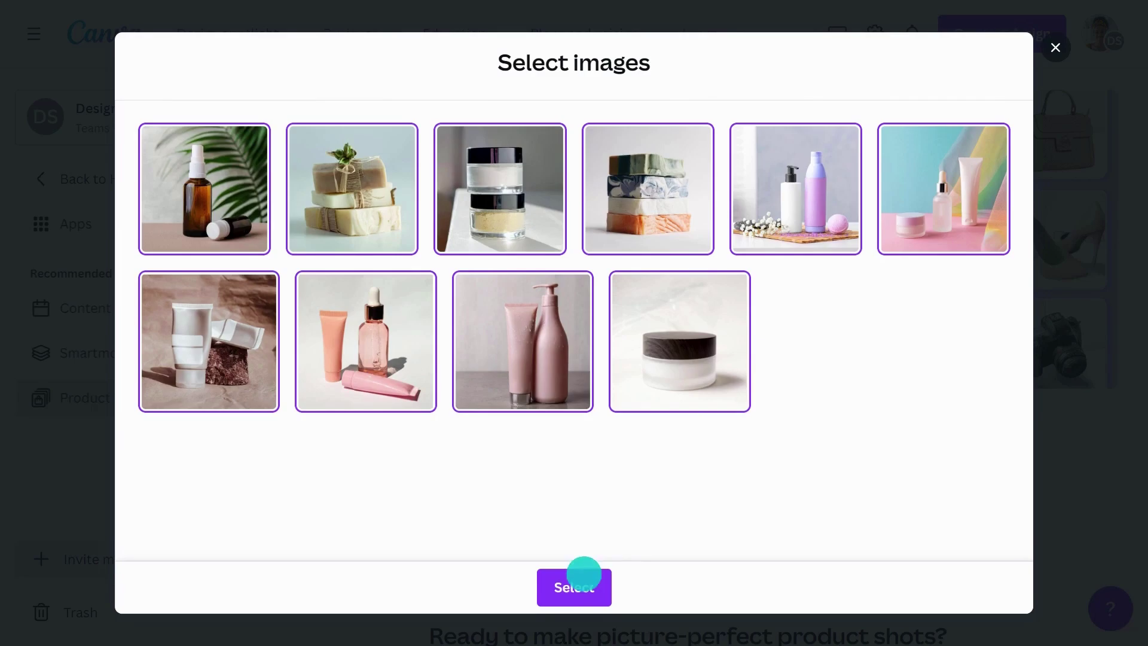
{"action": "left_click", "coordinate": [570, 588]}
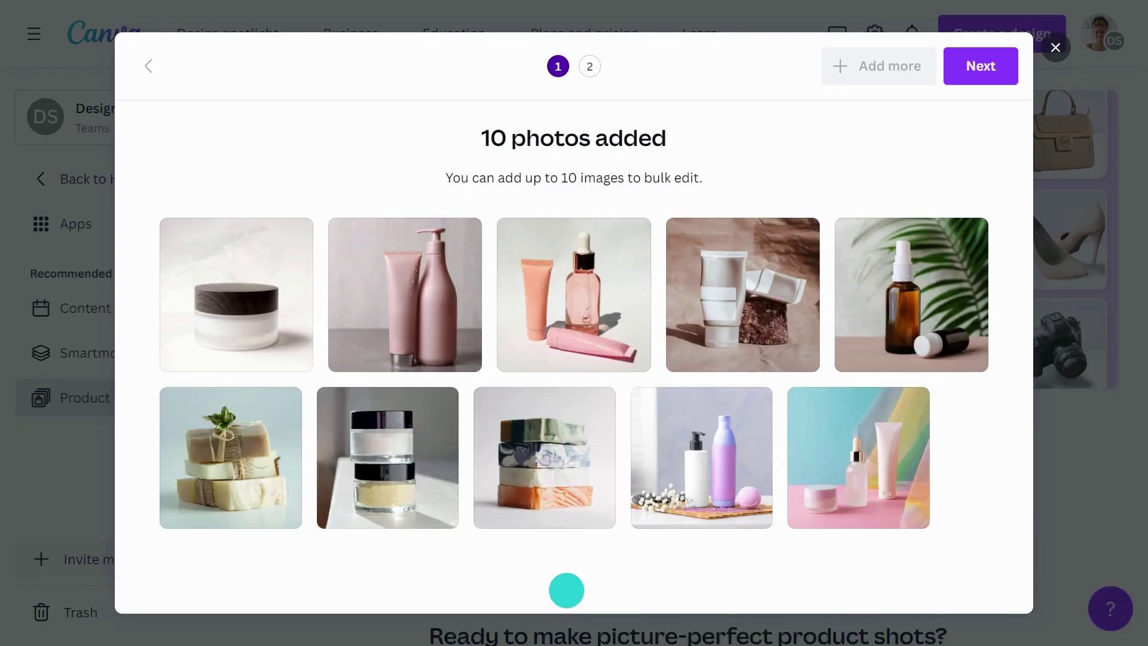
Apply the Wisteria lilac style to all ten photos and download them as Wisteria.zip.
{"action": "left_click", "coordinate": [980, 66]}
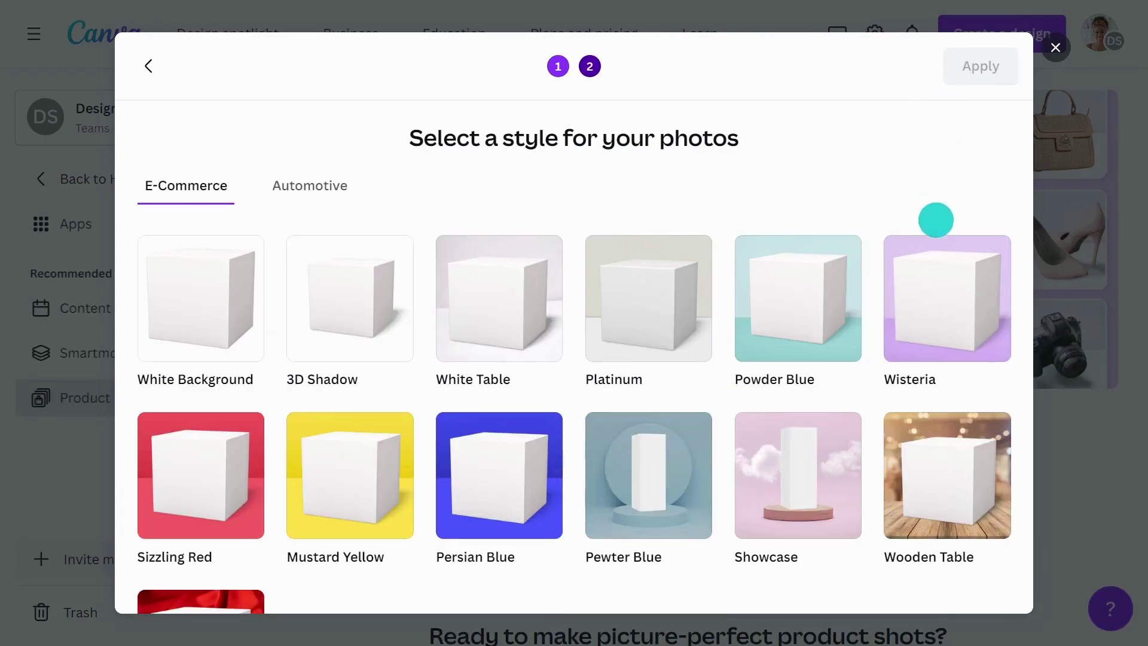
{"action": "left_click", "coordinate": [933, 264]}
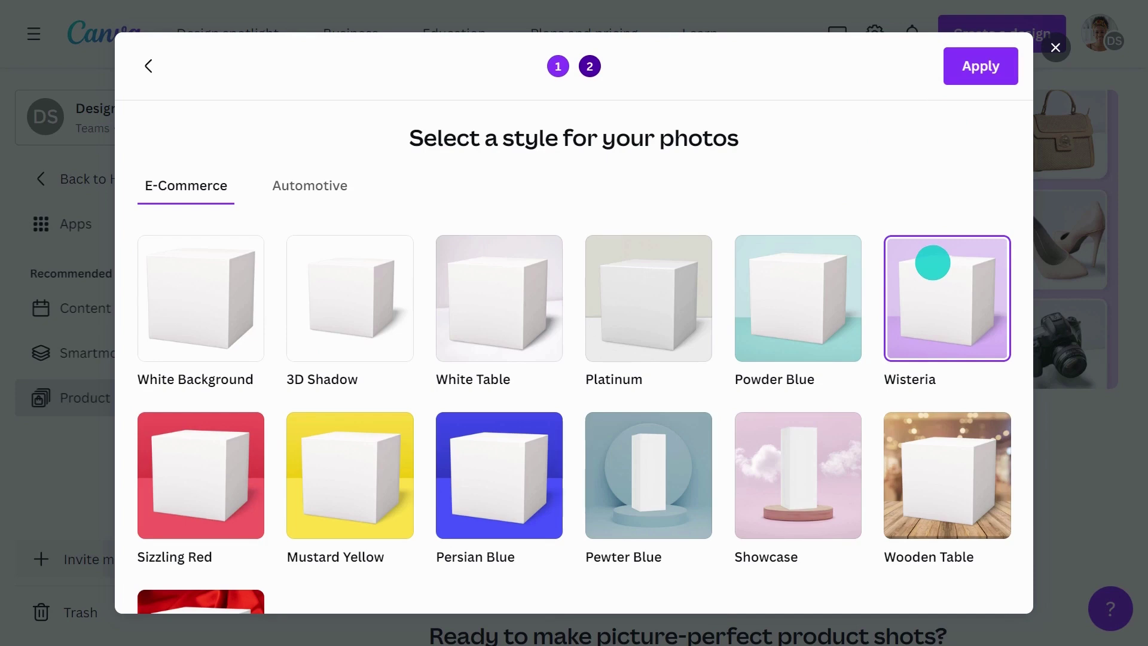
{"action": "left_click", "coordinate": [981, 65]}
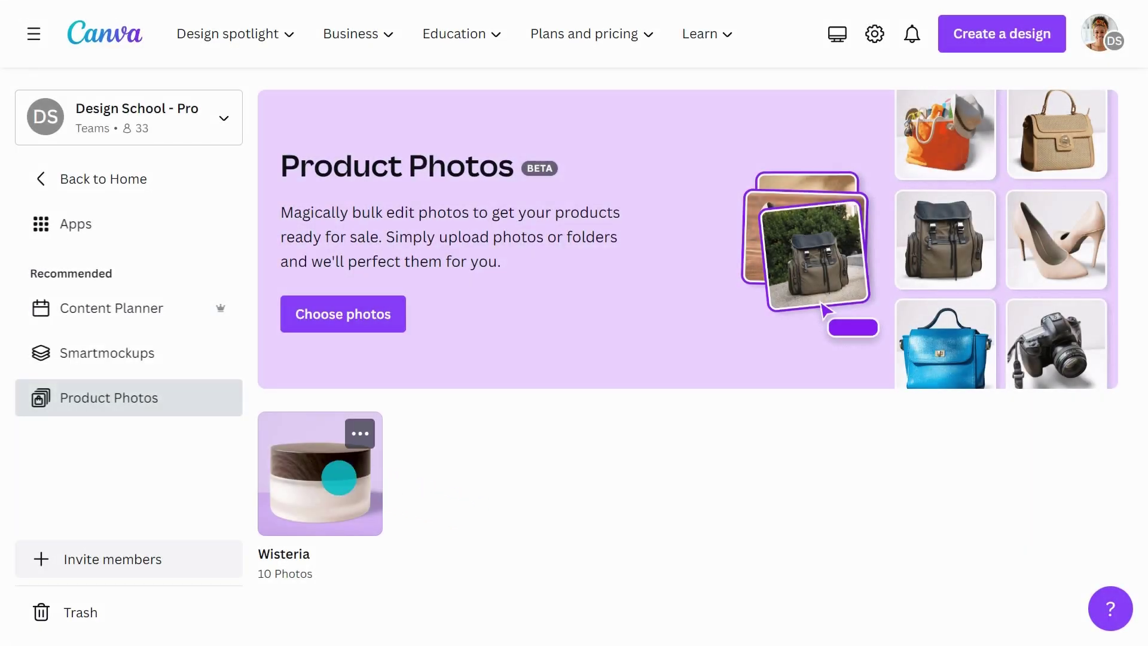
{"action": "left_click", "coordinate": [336, 481]}
{"action": "left_click", "coordinate": [1054, 135]}
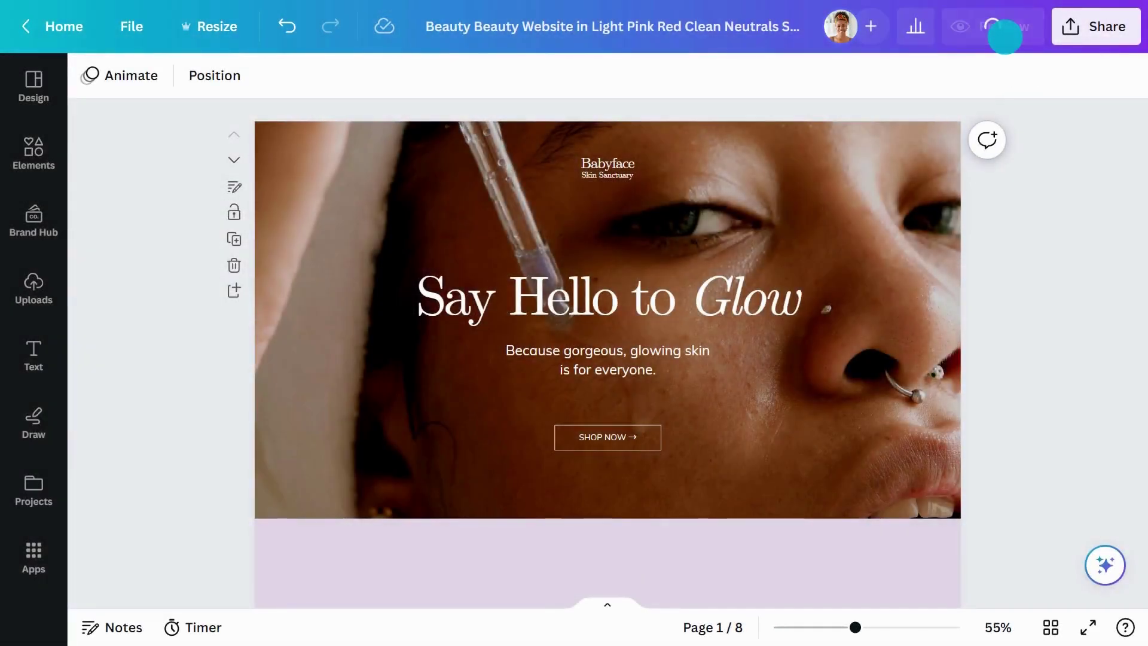
Preview the Babyface skincare website full screen, scroll its sections, then return Home.
{"action": "left_click", "coordinate": [996, 26]}
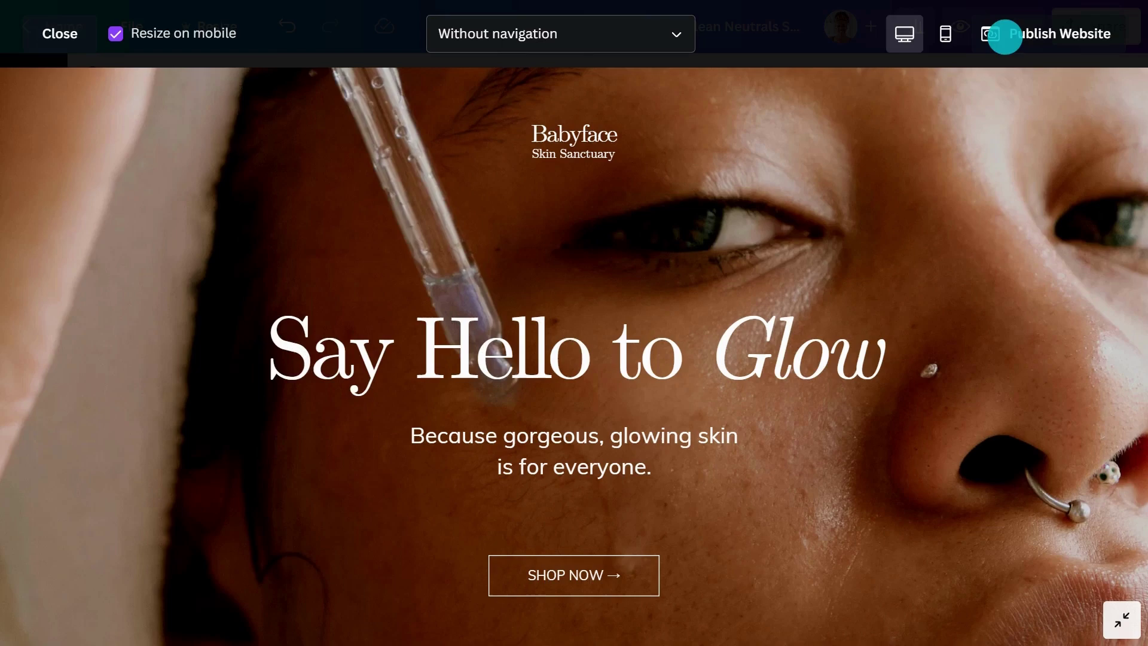
{"action": "scroll", "coordinate": [977, 114], "scroll_direction": "down", "scroll_amount": 5}
{"action": "scroll", "coordinate": [977, 114], "scroll_direction": "down", "scroll_amount": 4}
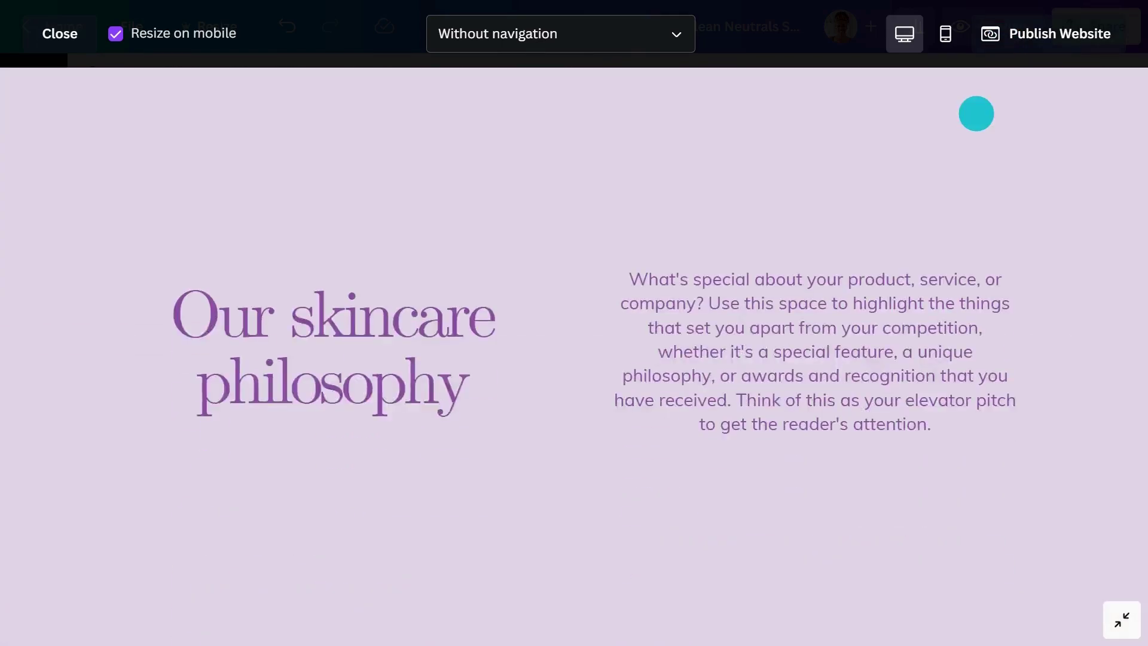
{"action": "scroll", "coordinate": [976, 113], "scroll_direction": "down", "scroll_amount": 3}
{"action": "scroll", "coordinate": [977, 114], "scroll_direction": "down", "scroll_amount": 3}
{"action": "scroll", "coordinate": [978, 114], "scroll_direction": "down", "scroll_amount": 3}
{"action": "scroll", "coordinate": [976, 115], "scroll_direction": "down", "scroll_amount": 3}
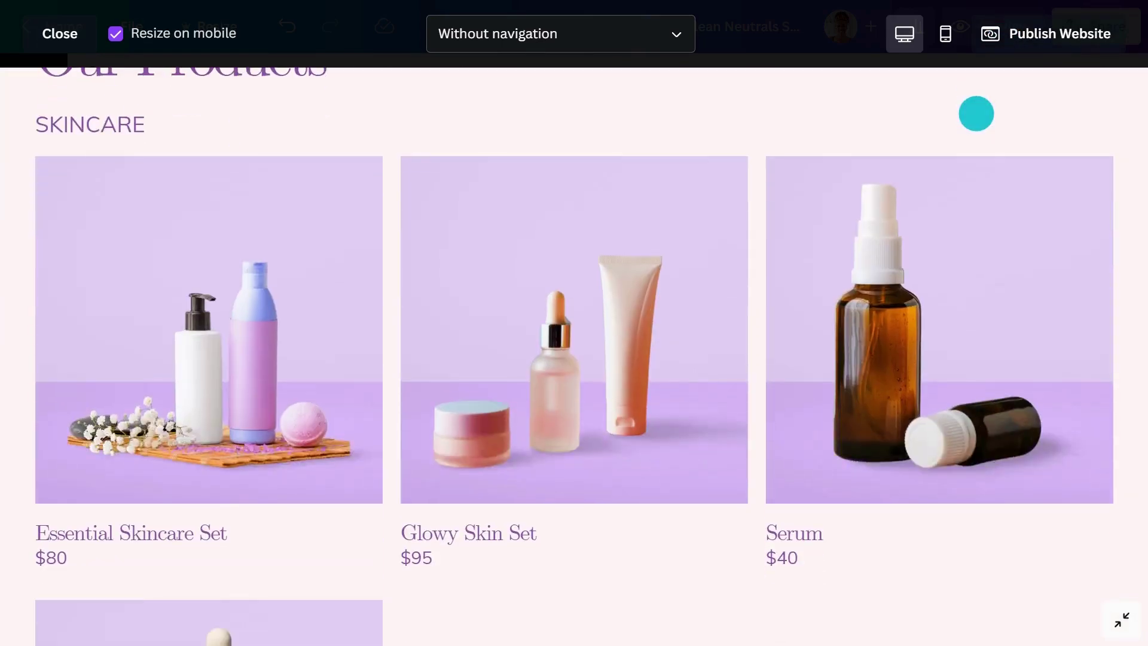
{"action": "scroll", "coordinate": [977, 114], "scroll_direction": "down", "scroll_amount": 3}
{"action": "scroll", "coordinate": [977, 114], "scroll_direction": "down", "scroll_amount": 2}
{"action": "scroll", "coordinate": [977, 115], "scroll_direction": "down", "scroll_amount": 2}
{"action": "scroll", "coordinate": [977, 113], "scroll_direction": "down", "scroll_amount": 3}
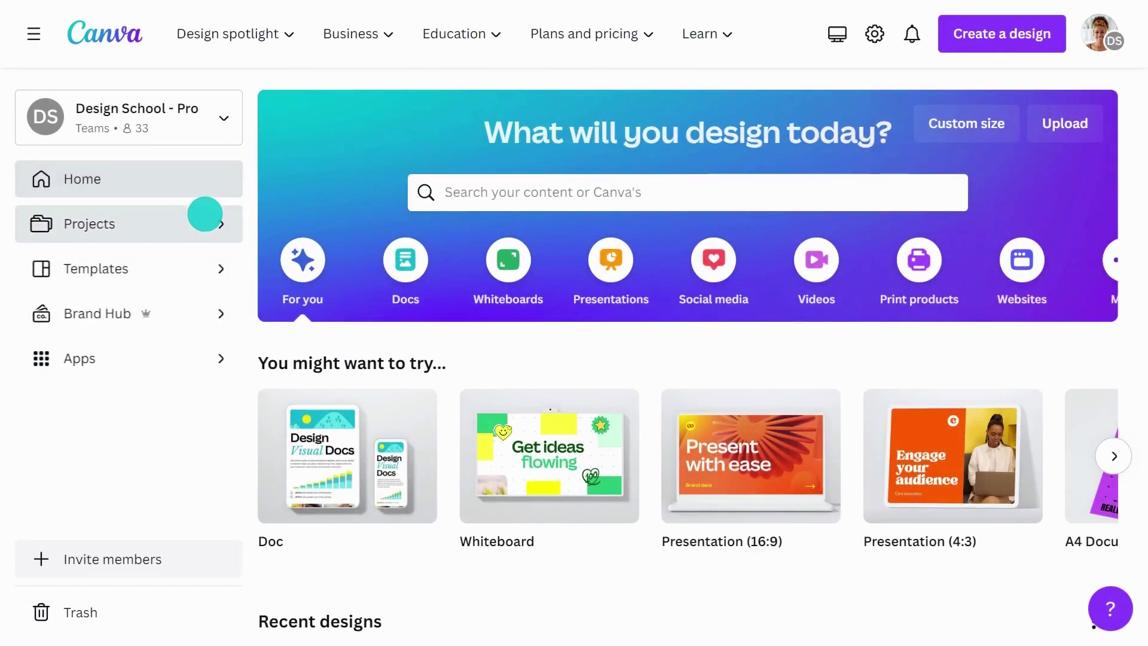
From the Projects page, start creating a new folder via Add new.
{"action": "left_click", "coordinate": [91, 223]}
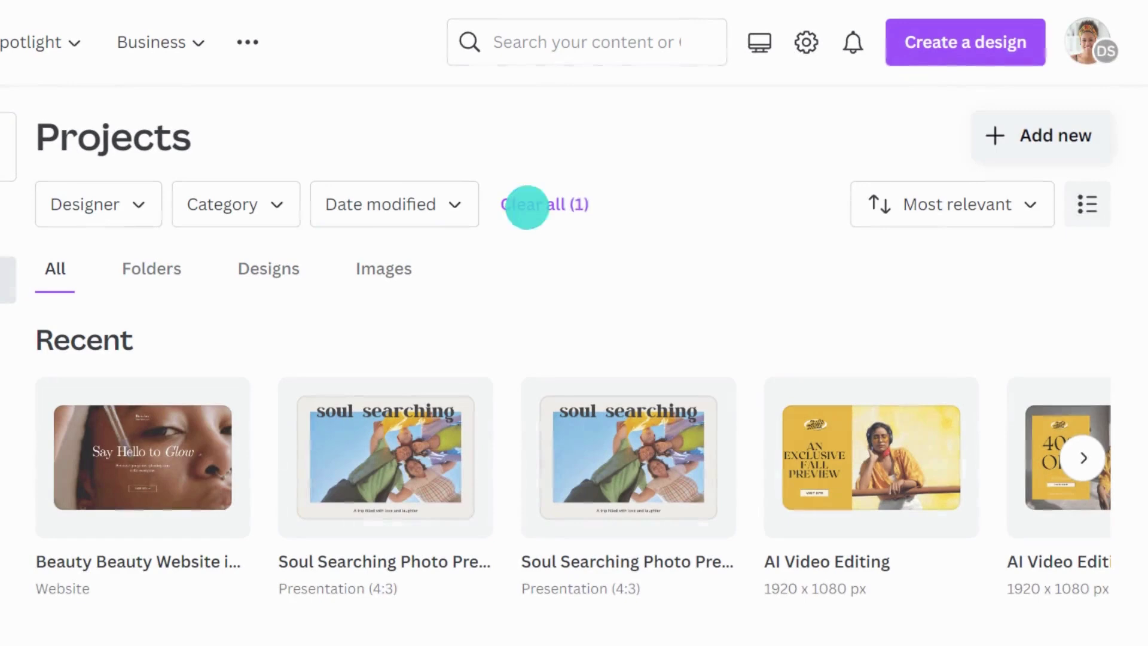
{"action": "left_click", "coordinate": [1034, 136]}
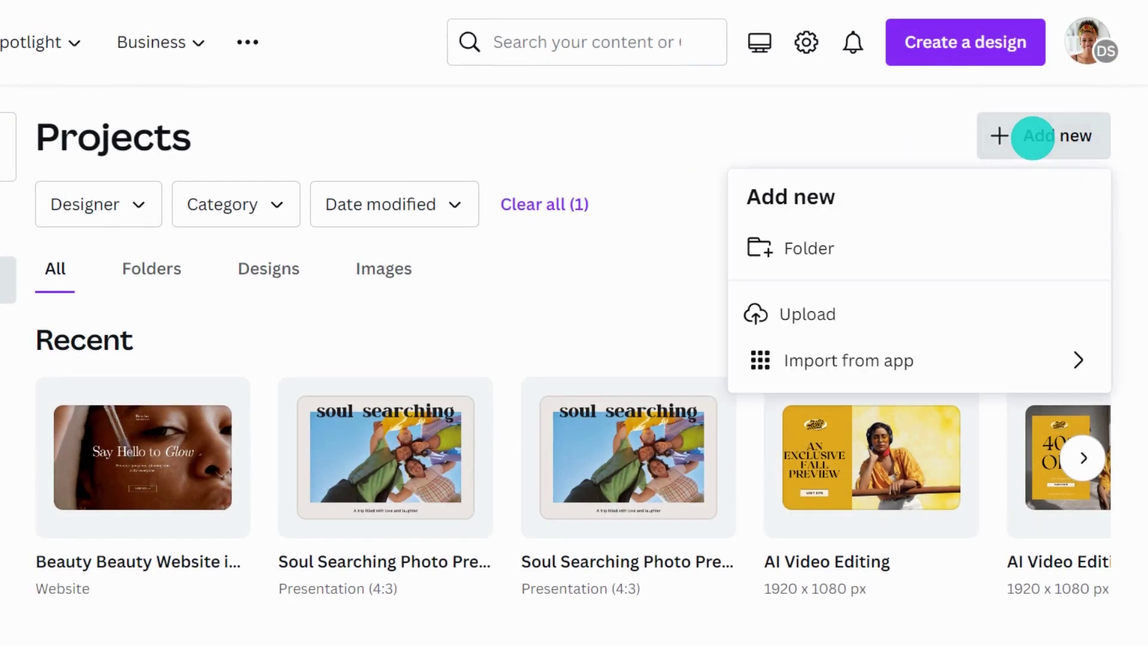
{"action": "left_click", "coordinate": [907, 248]}
{"action": "type", "text": "P"}
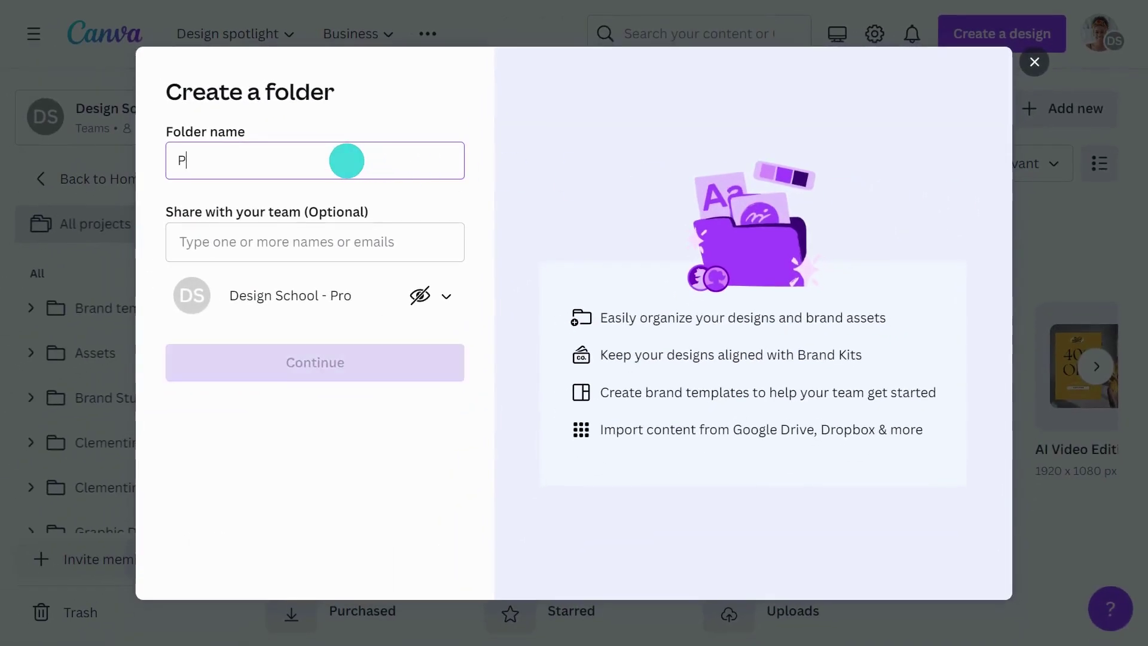
{"action": "type", "text": "roduct Photos"}
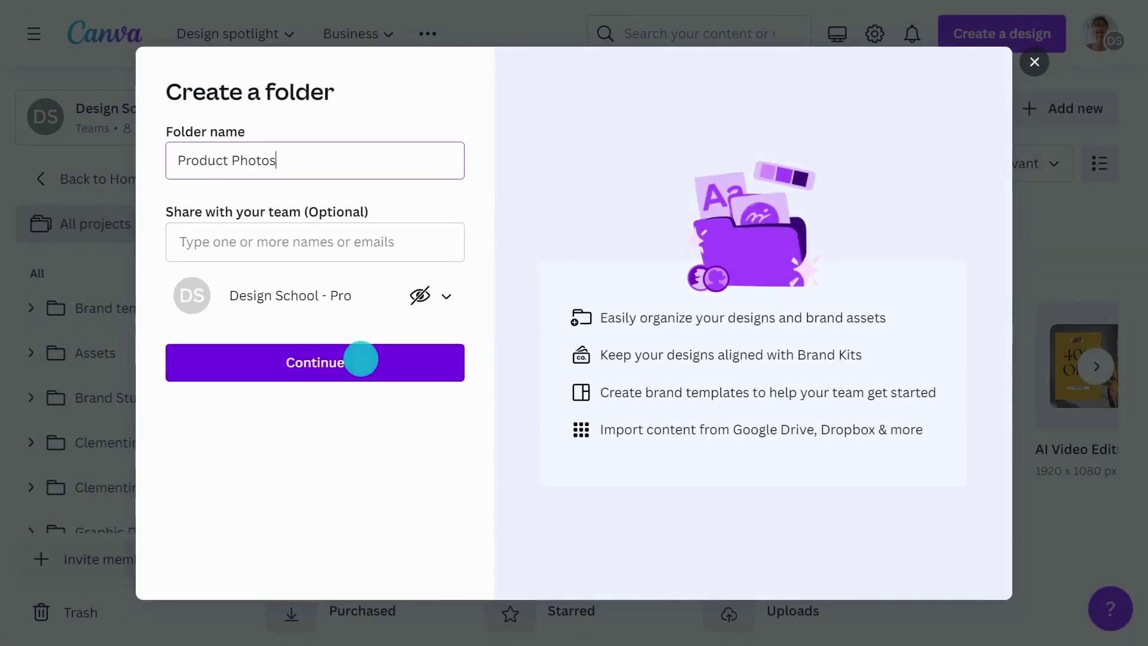
Create the folder 'Product Photos' and open it from the Folders list.
{"action": "left_click", "coordinate": [361, 360]}
{"action": "scroll", "coordinate": [430, 386], "scroll_direction": "down", "scroll_amount": 2}
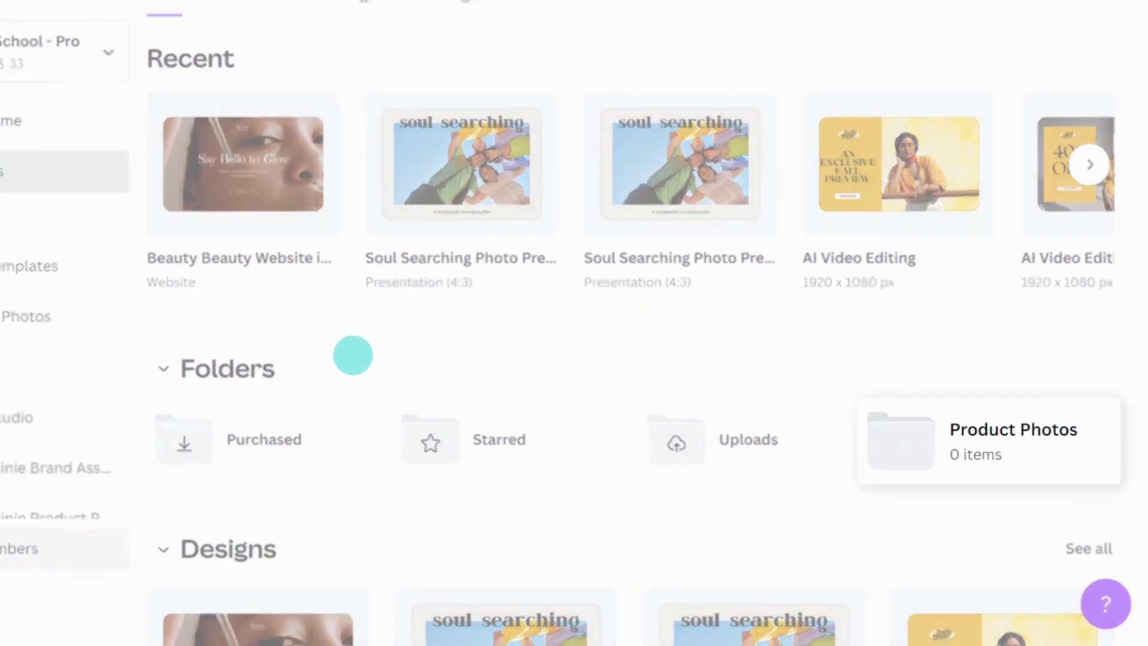
{"action": "mouse_move", "coordinate": [982, 416]}
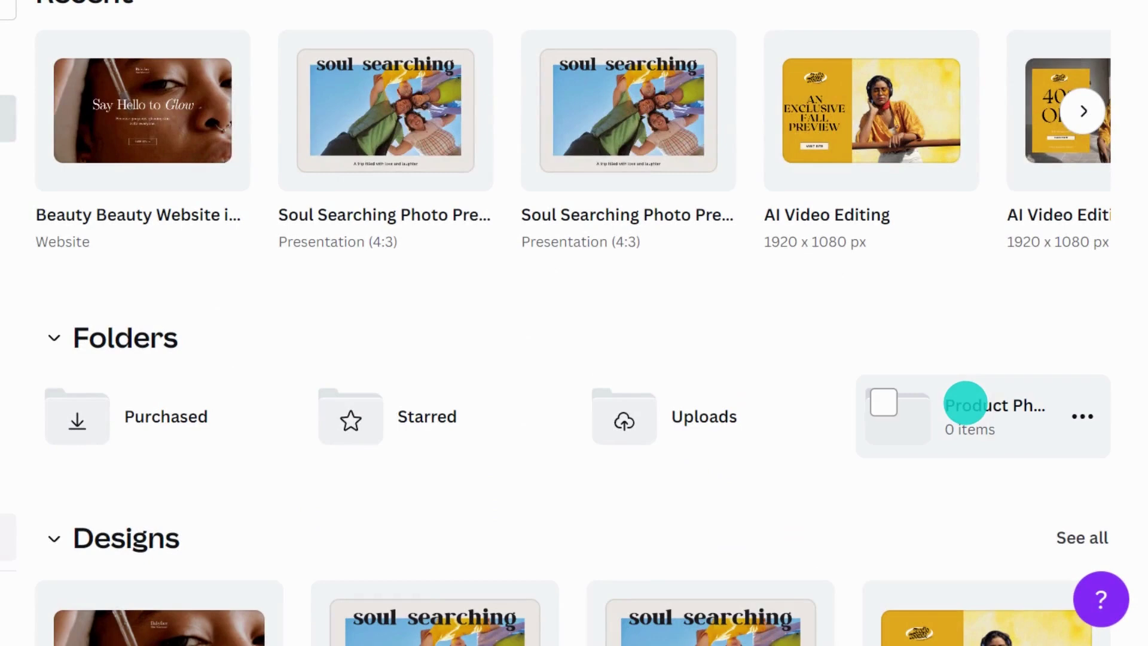
{"action": "left_click", "coordinate": [967, 404]}
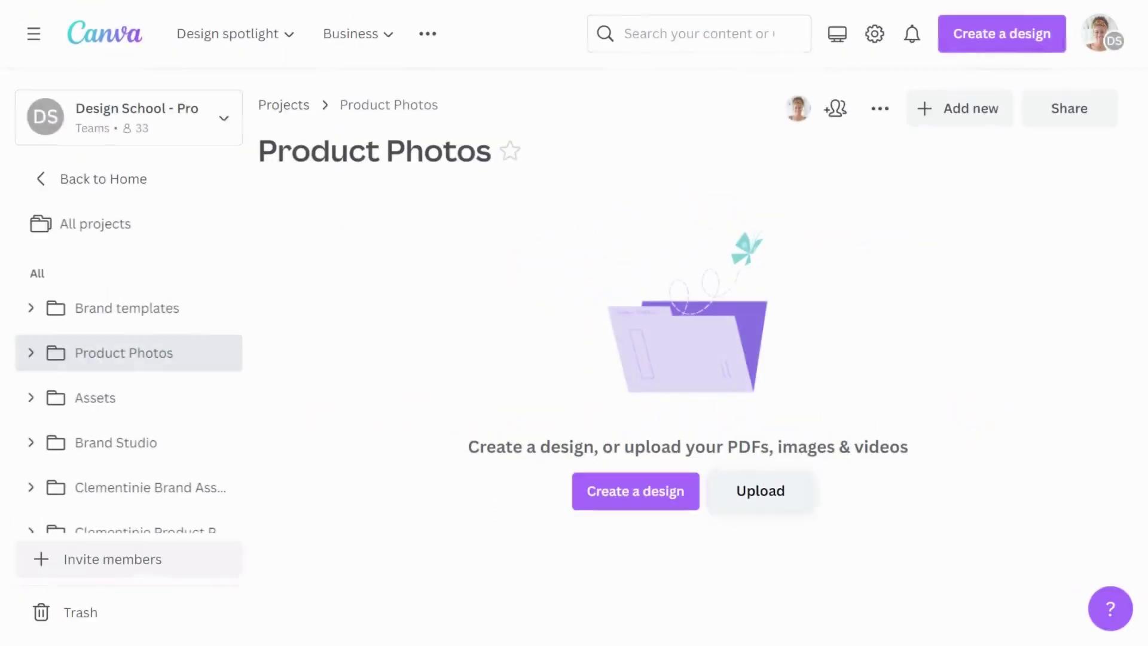
Upload the cosmetics images into Product Photos and create its folder banner.
{"action": "left_click_drag", "start_coordinate": [203, 267], "coordinate": [490, 317]}
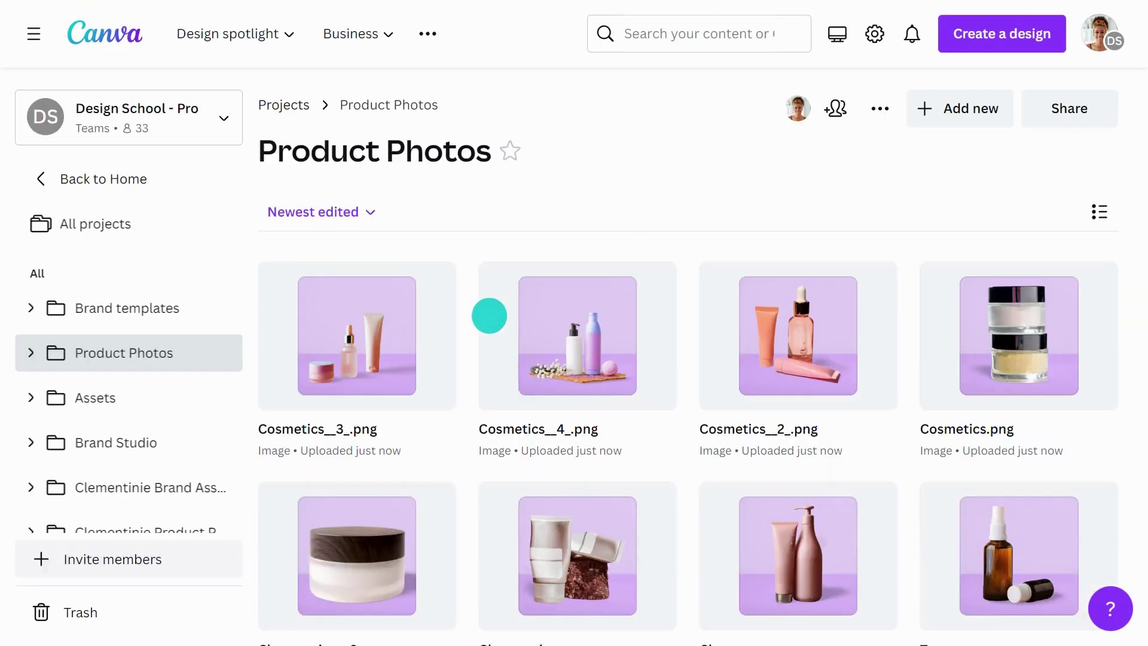
{"action": "left_click", "coordinate": [881, 109]}
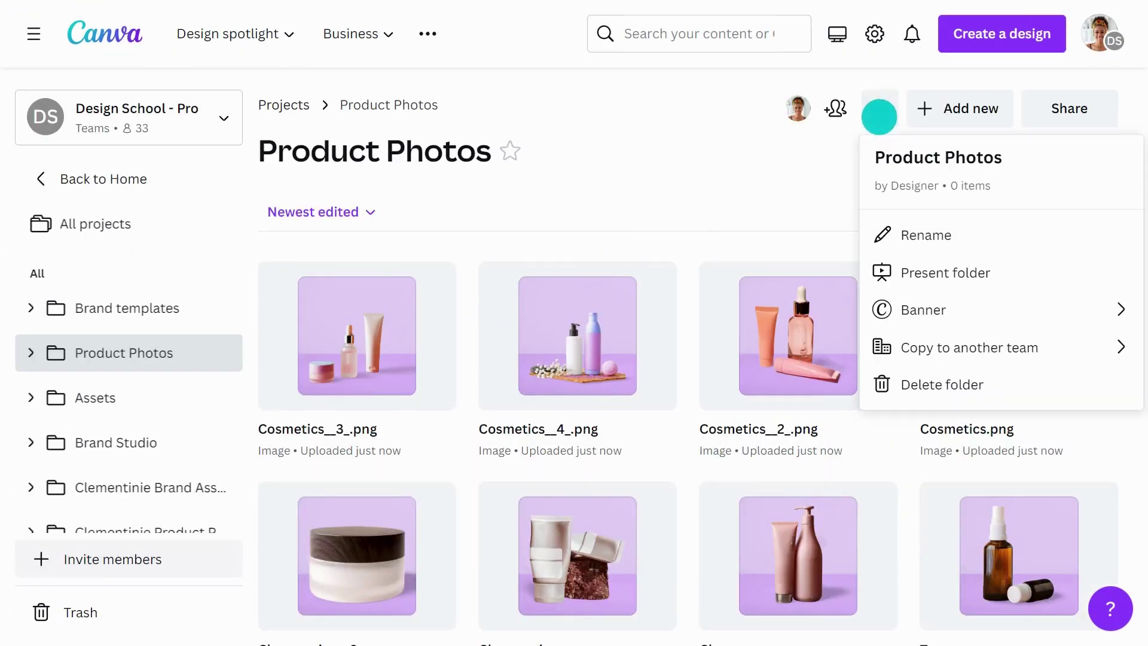
{"action": "left_click", "coordinate": [919, 309]}
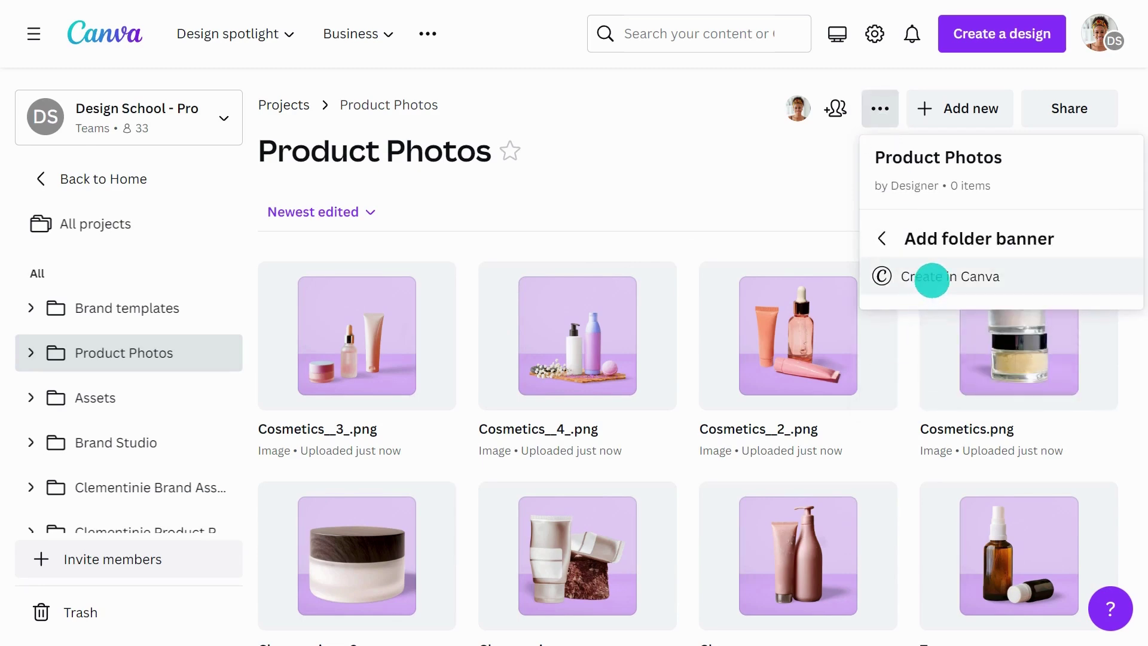
{"action": "left_click", "coordinate": [934, 276]}
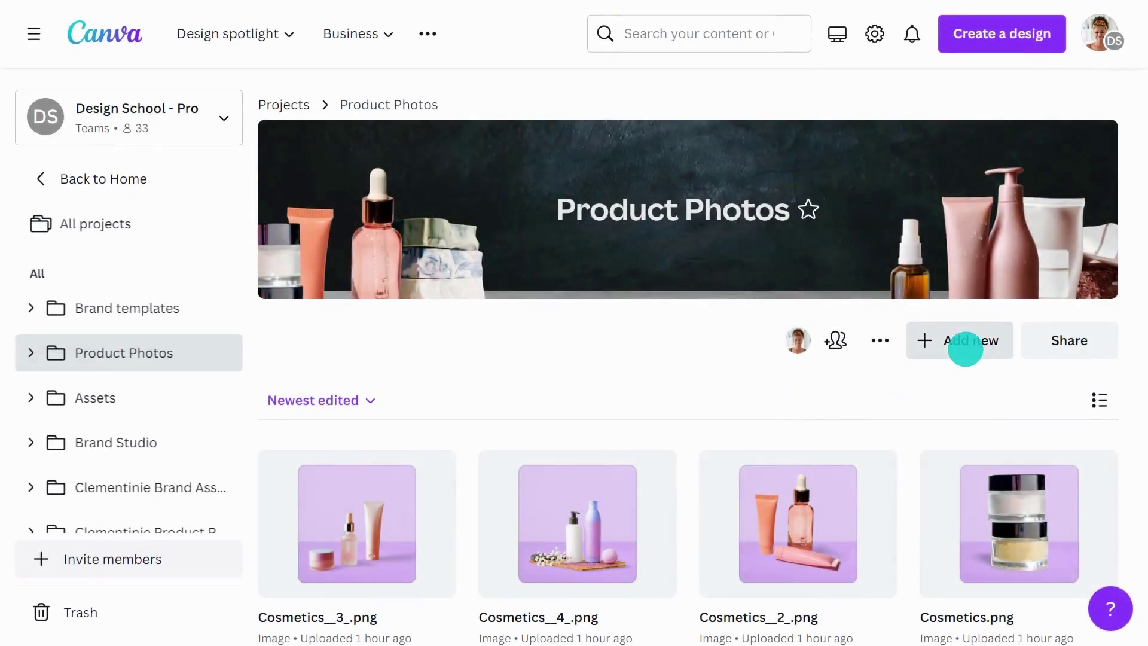
Add a subfolder named 'Cosmetic Campaign' inside Product Photos.
{"action": "left_click", "coordinate": [966, 346]}
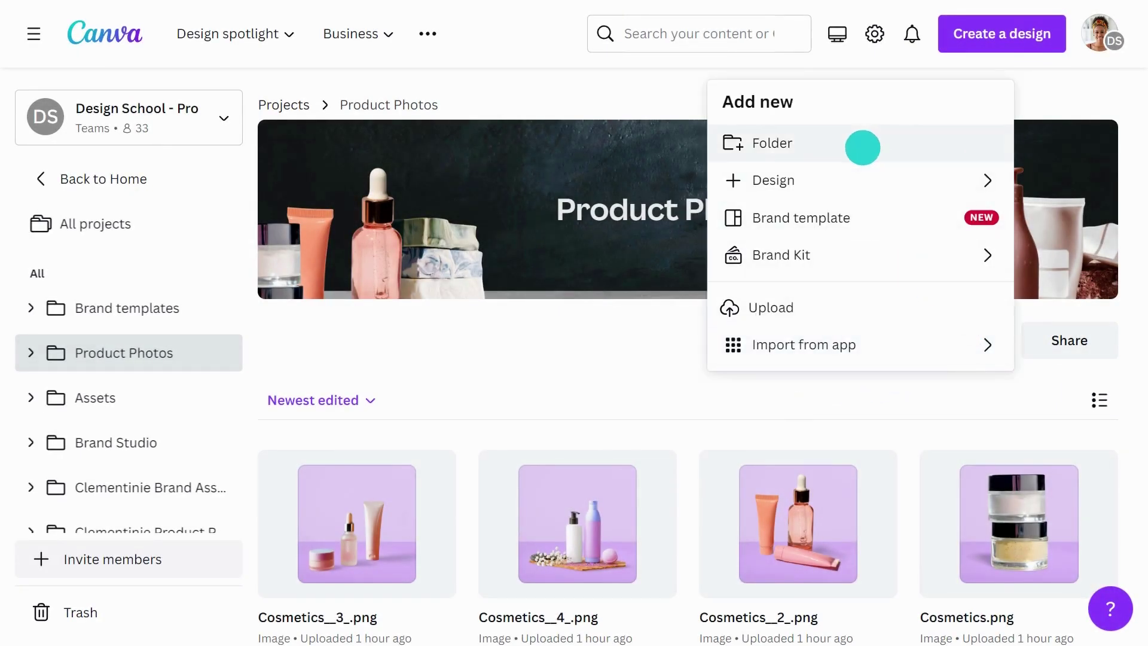
{"action": "left_click", "coordinate": [862, 145]}
{"action": "type", "text": "Cosmetic Campaign"}
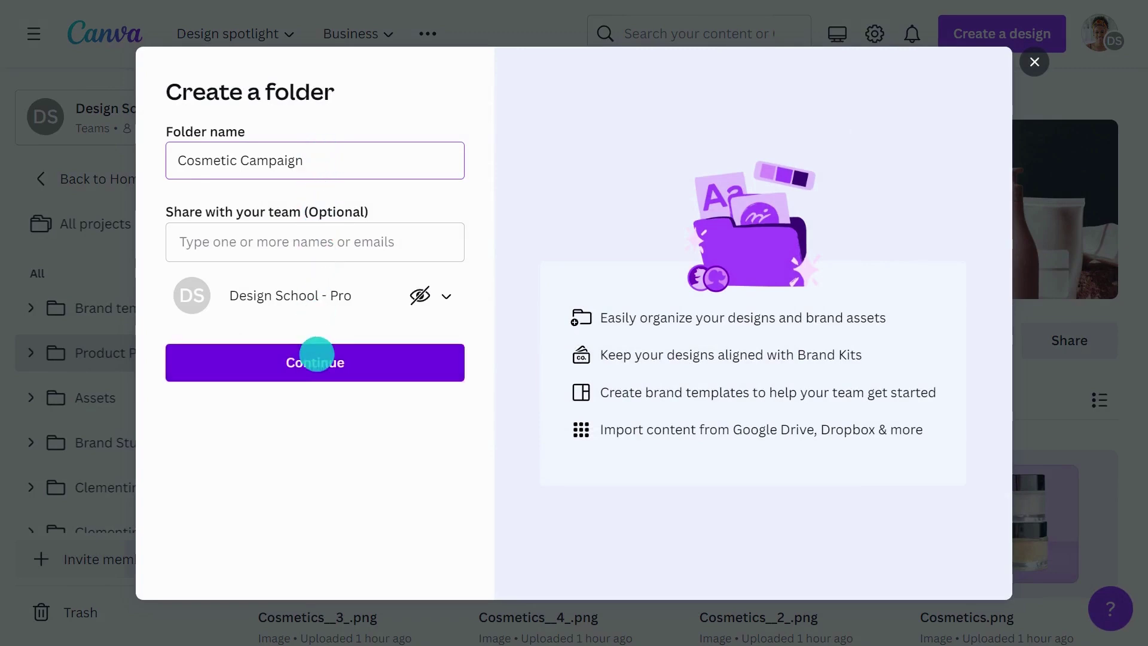
{"action": "left_click", "coordinate": [315, 363]}
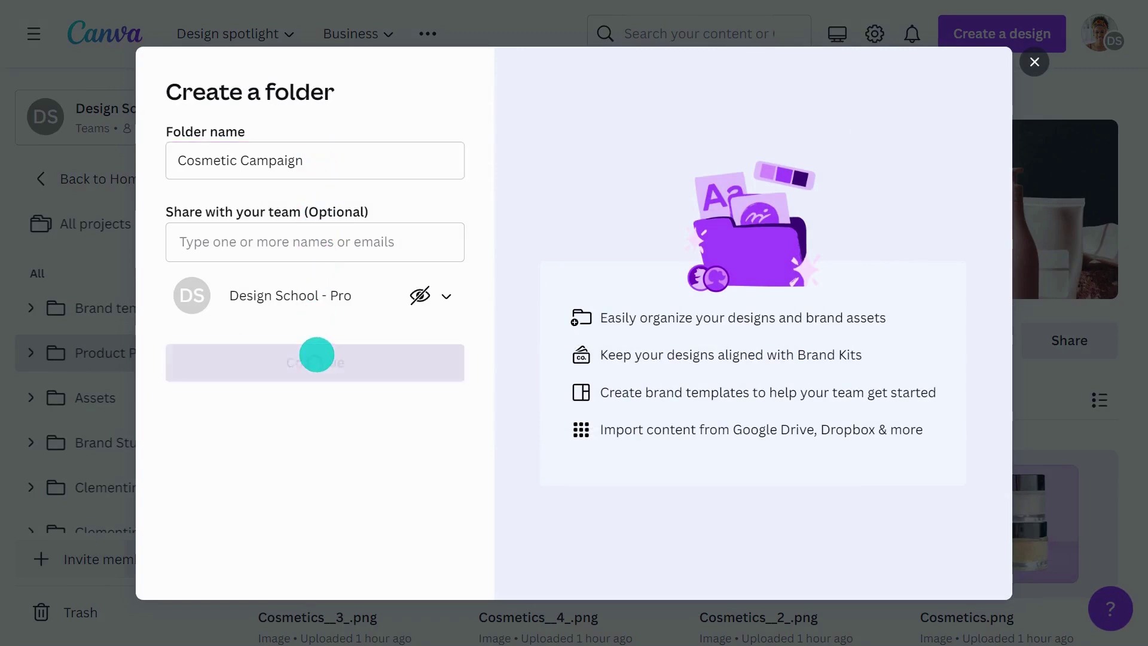
{"action": "scroll", "coordinate": [317, 355], "scroll_direction": "down", "scroll_amount": 3}
{"action": "scroll", "coordinate": [316, 355], "scroll_direction": "down", "scroll_amount": 2}
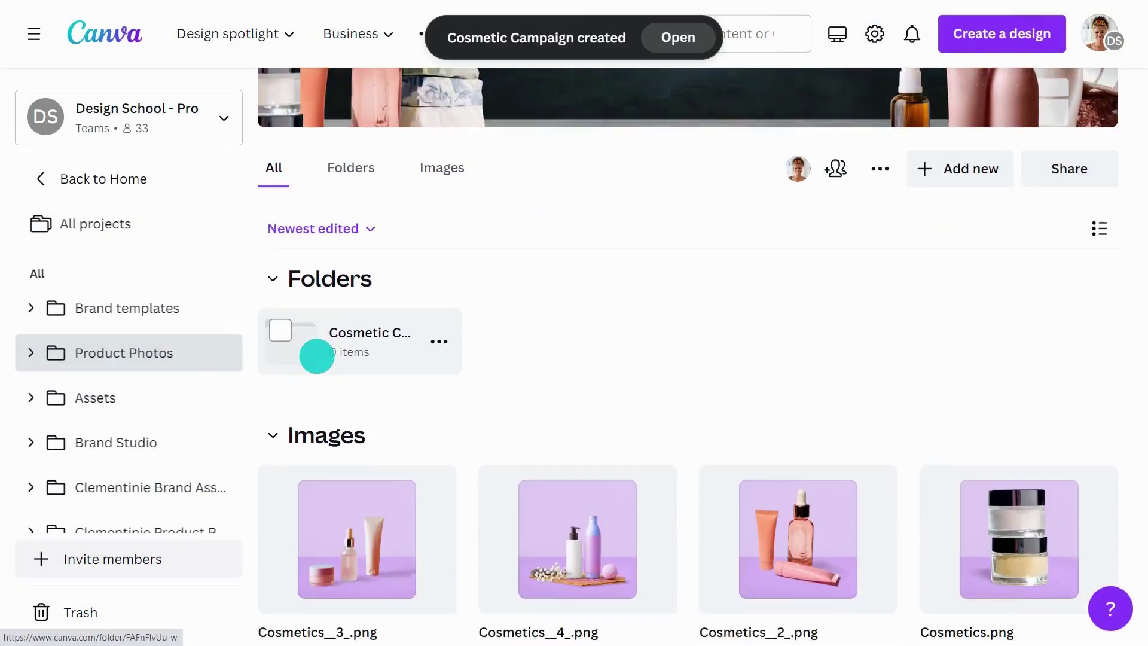
Tag Cosmetics__3_.png with serum, toner and moisturizer.
{"action": "left_click", "coordinate": [435, 436]}
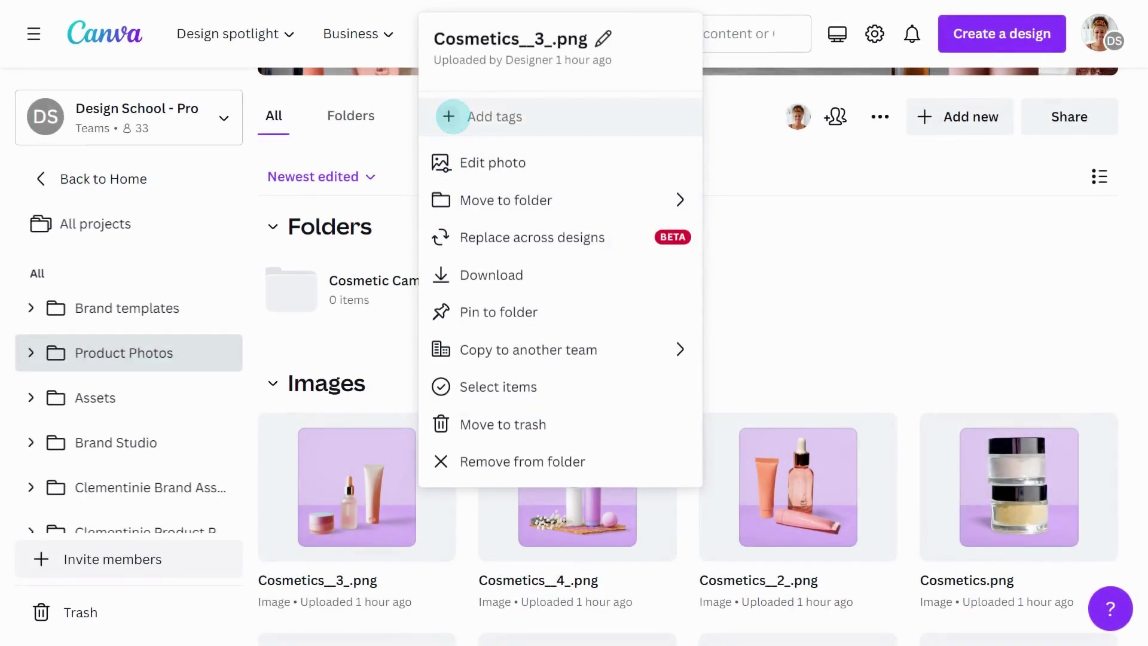
{"action": "left_click", "coordinate": [449, 116]}
{"action": "type", "text": "serum toner moistu"}
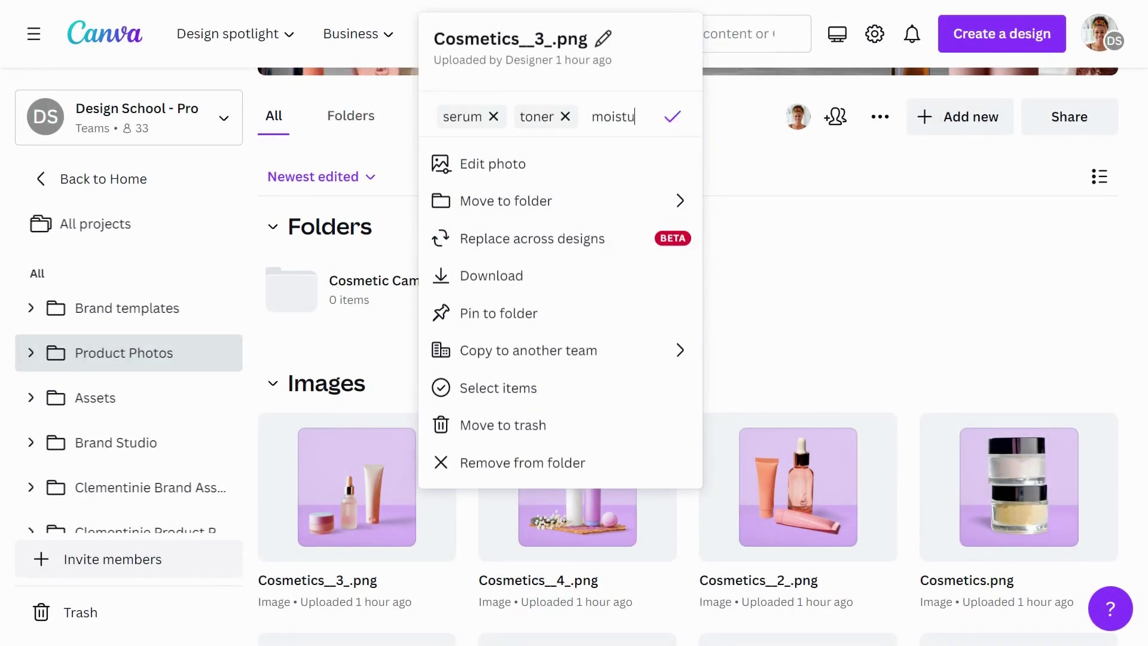
{"action": "type", "text": "rizer"}
{"action": "key", "text": "Return"}
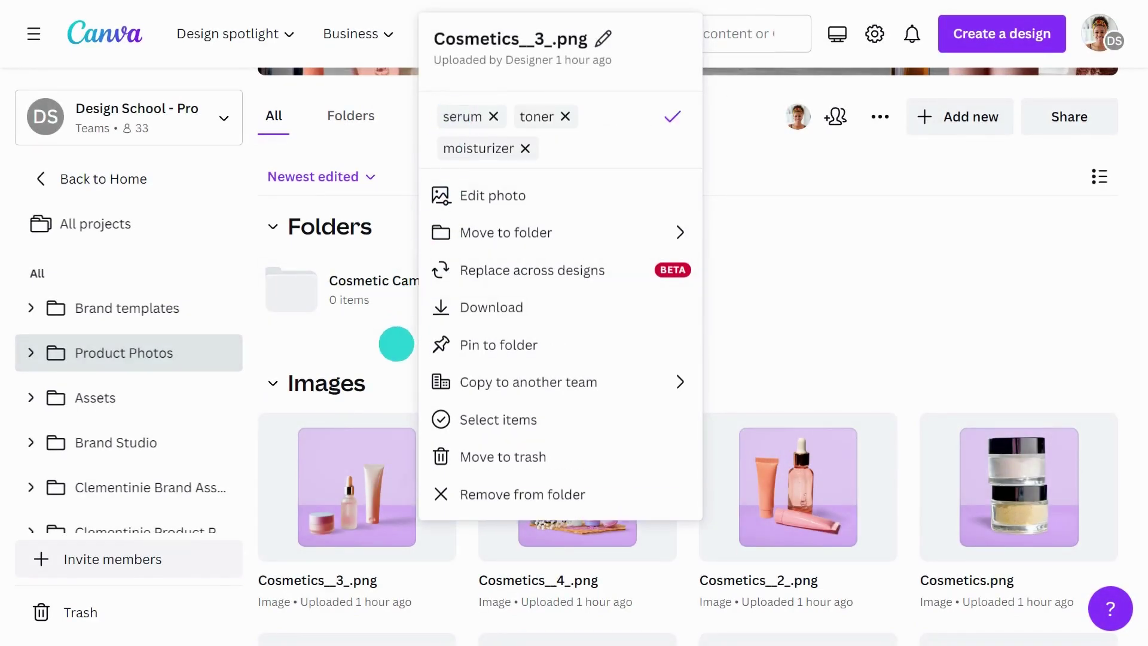
{"action": "left_click", "coordinate": [398, 344]}
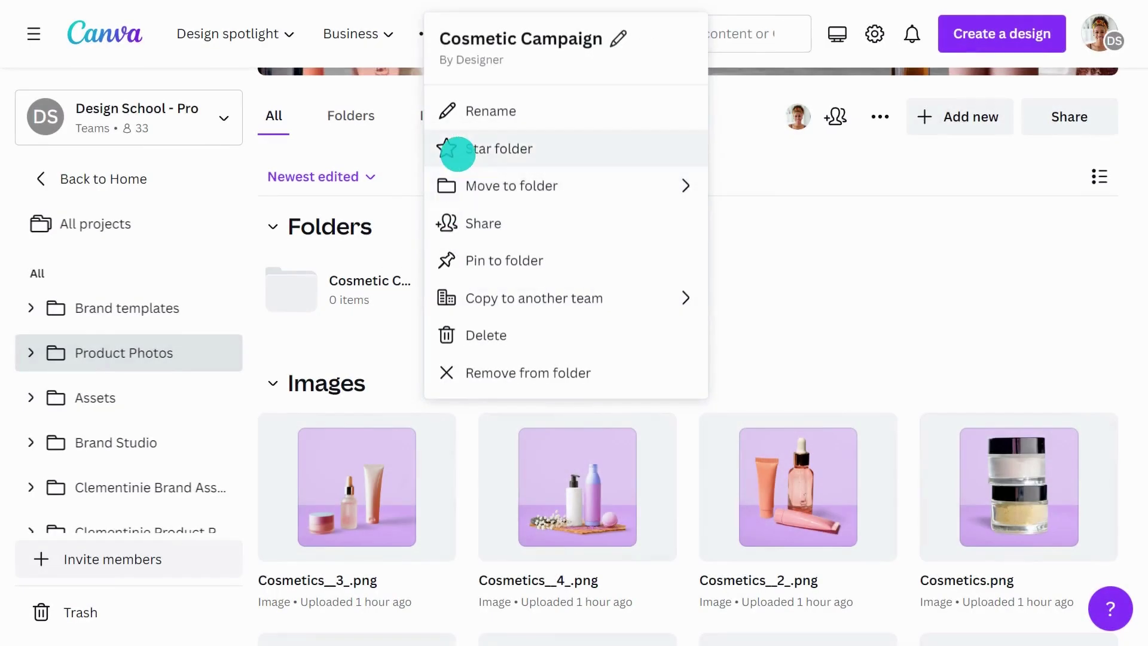
Star the Cosmetic Campaign folder and return to the Canva Home page.
{"action": "left_click", "coordinate": [480, 148]}
{"action": "left_click", "coordinate": [208, 179]}
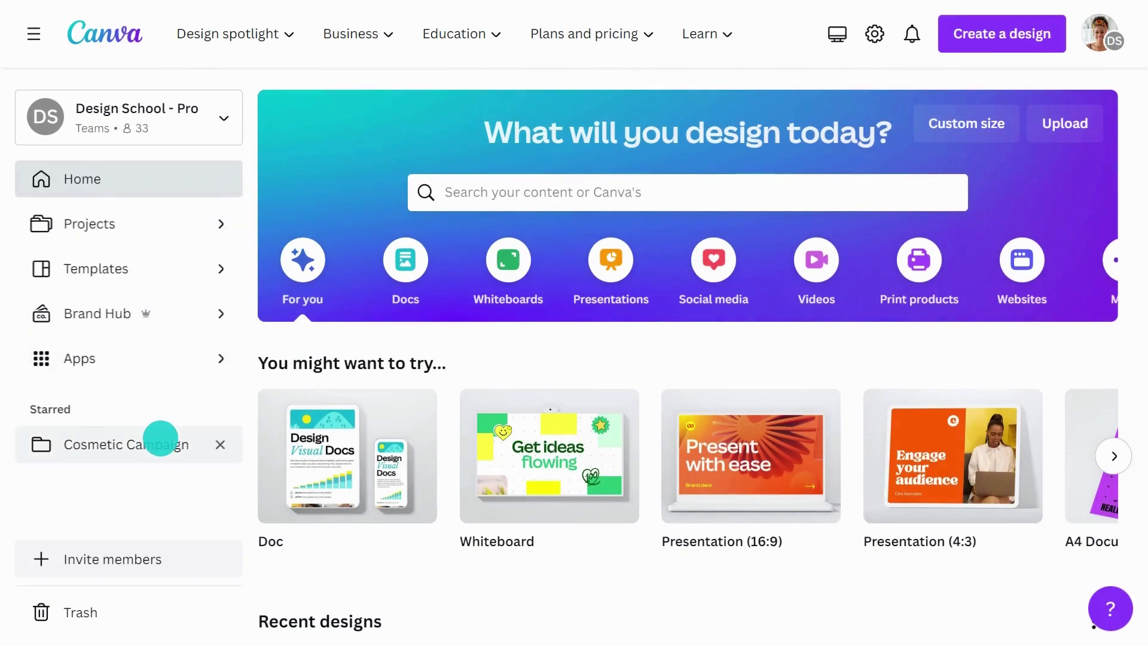
{"action": "left_click", "coordinate": [148, 447]}
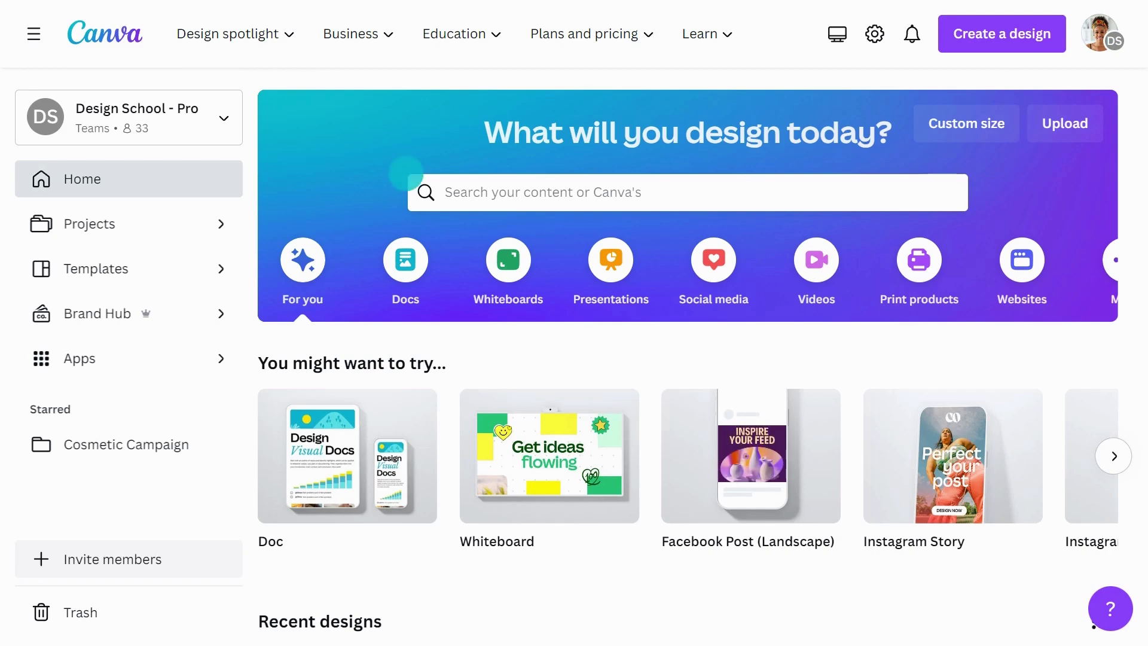
Show all projects as a list sorted by Newest edited.
{"action": "left_click", "coordinate": [203, 218]}
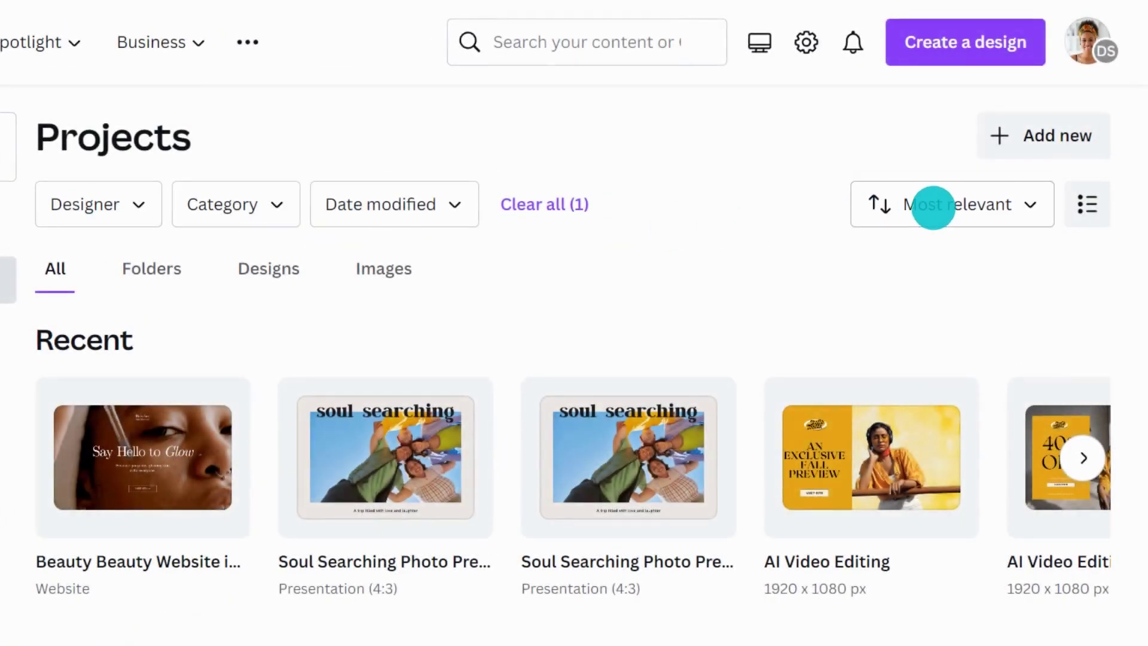
{"action": "left_click", "coordinate": [933, 204]}
{"action": "left_click", "coordinate": [931, 373]}
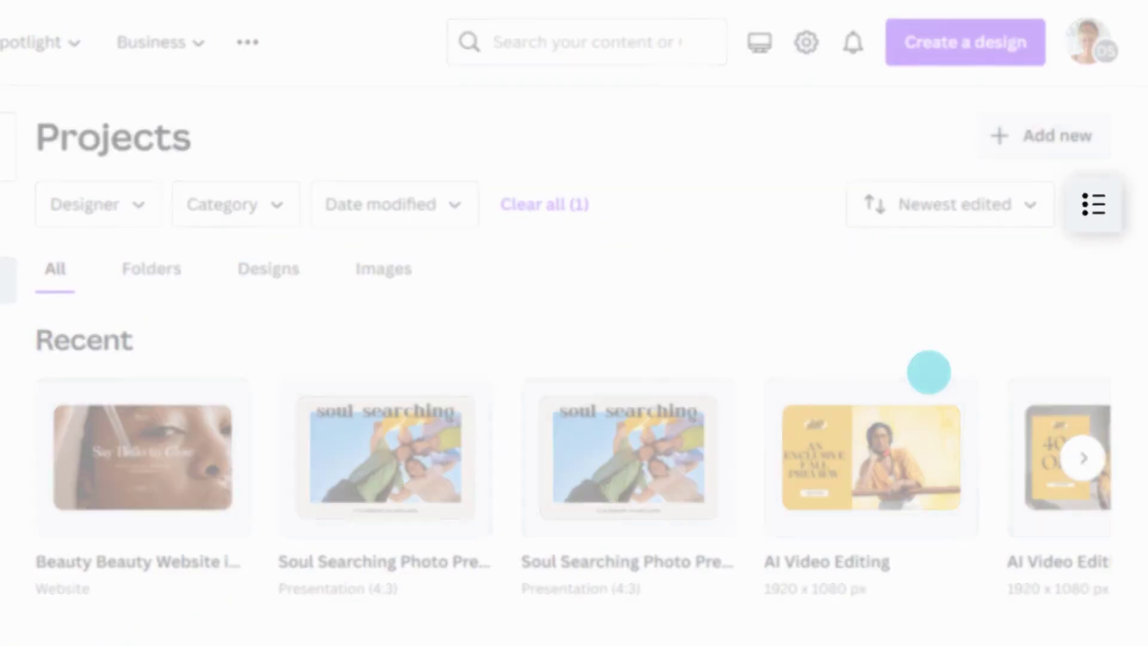
{"action": "left_click", "coordinate": [1084, 211]}
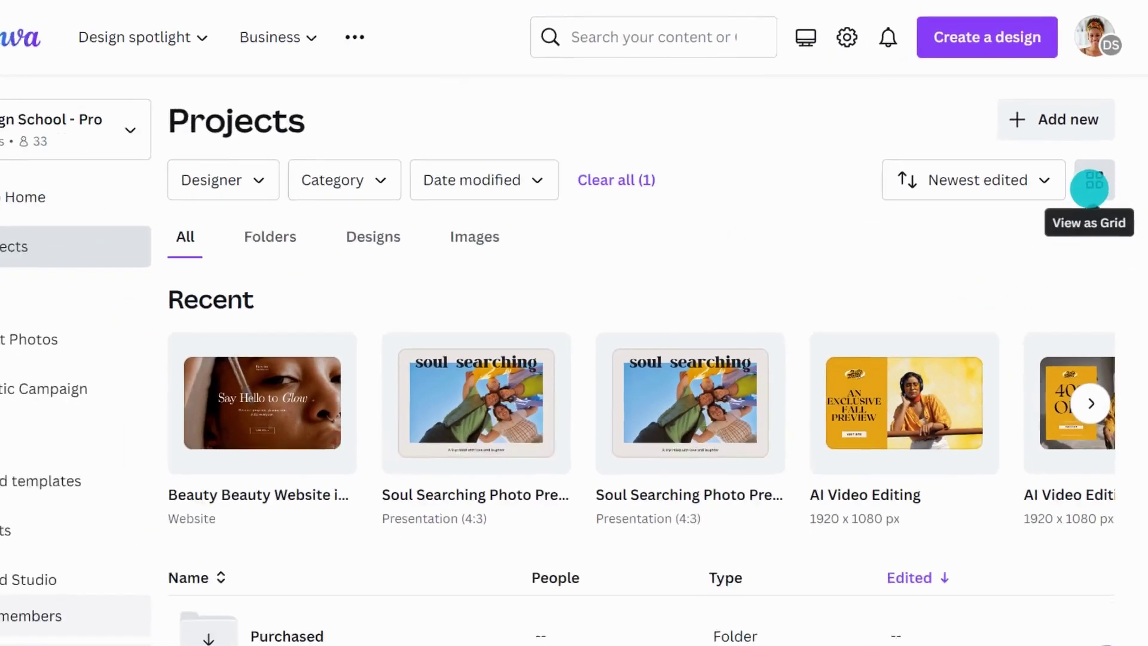
{"action": "scroll", "coordinate": [1023, 225], "scroll_direction": "down", "scroll_amount": 2}
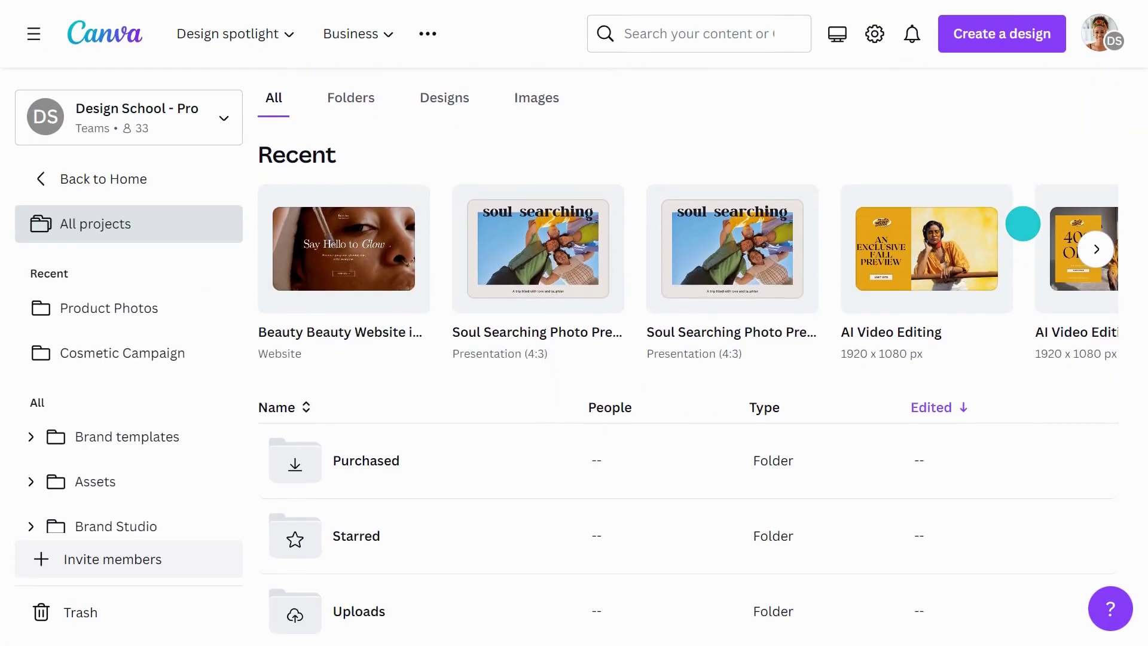
{"action": "scroll", "coordinate": [1023, 225], "scroll_direction": "down", "scroll_amount": 2}
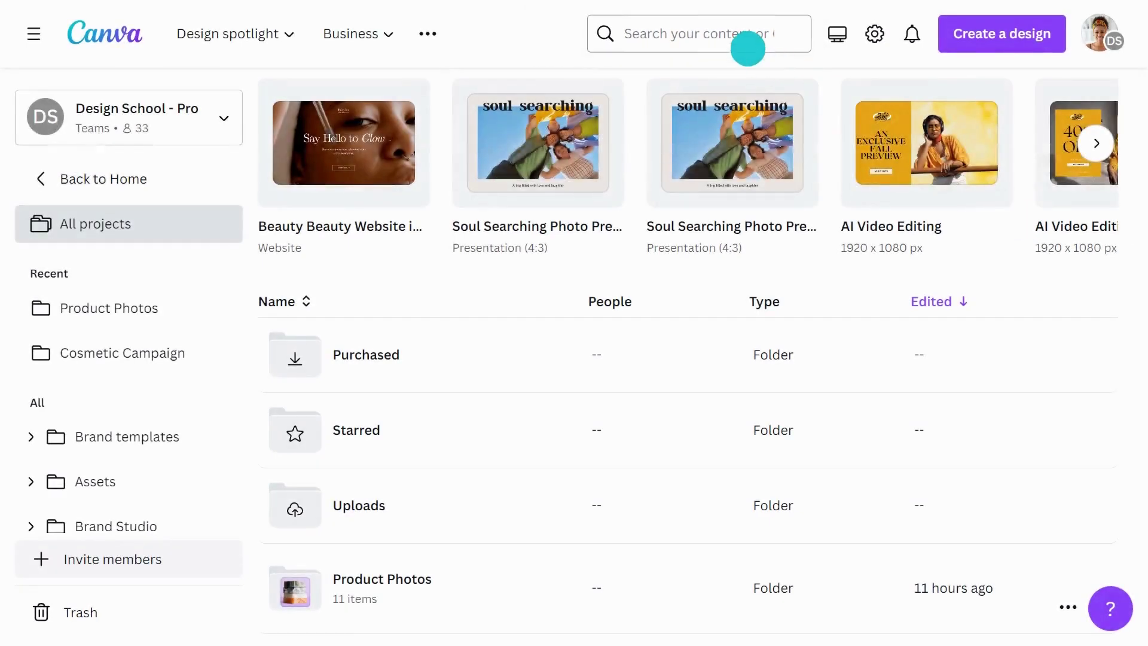
Search projects for 'serum' and move Cosmetics__2_.png from the results to the trash.
{"action": "left_click", "coordinate": [735, 34]}
{"action": "type", "text": "serum"}
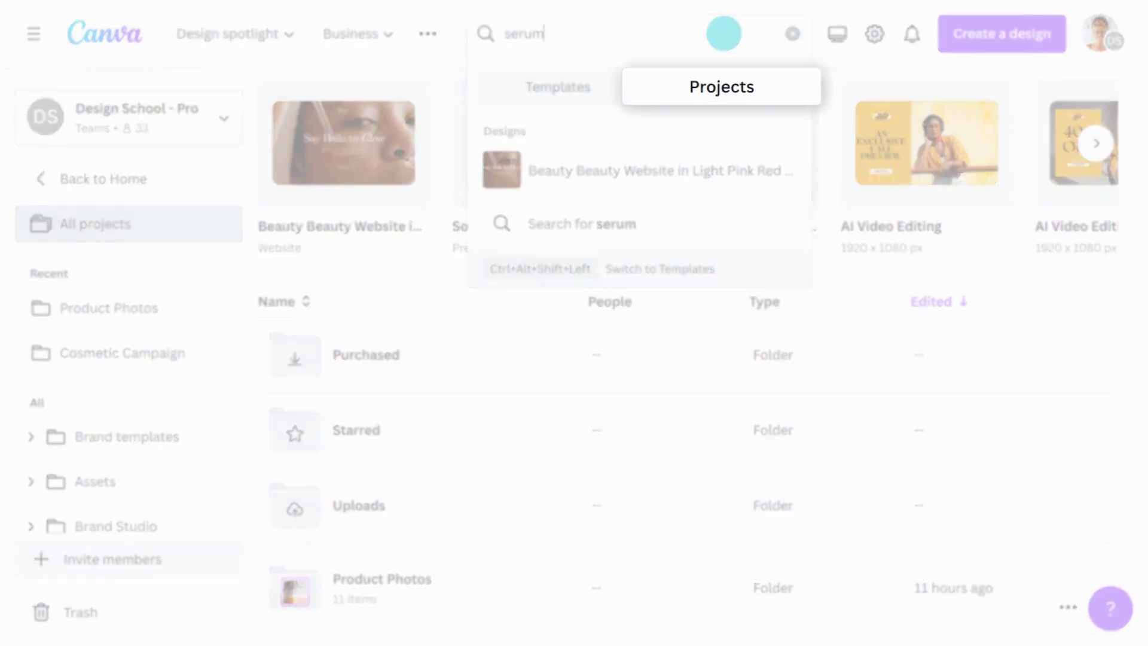
{"action": "key", "text": "Return"}
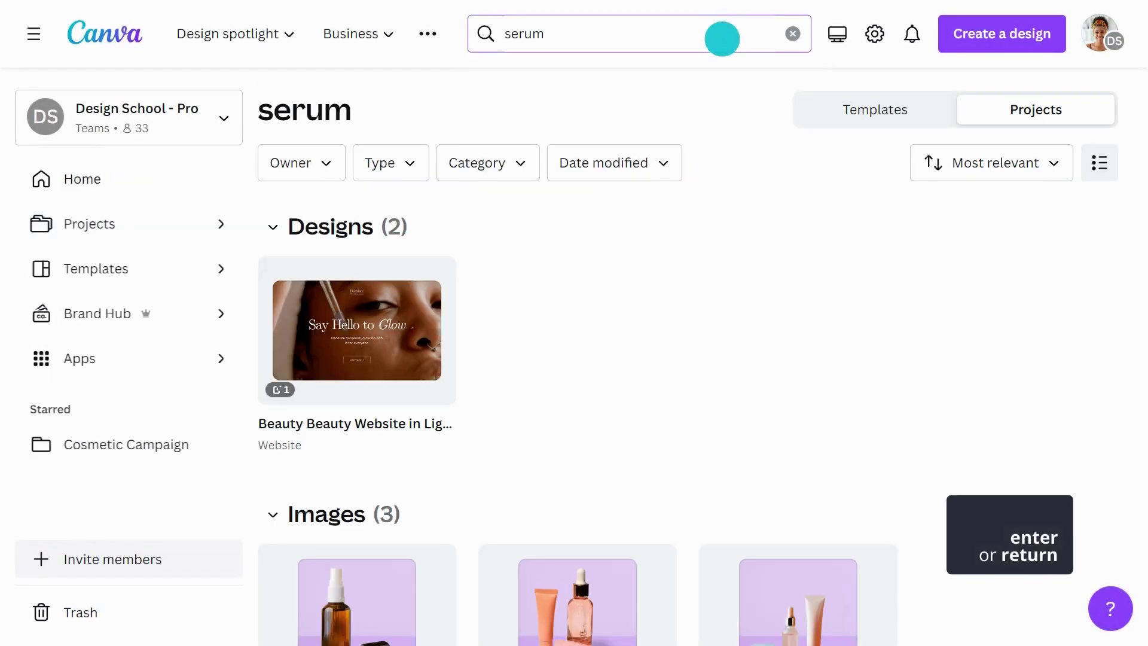
{"action": "scroll", "coordinate": [696, 119], "scroll_direction": "down", "scroll_amount": 3}
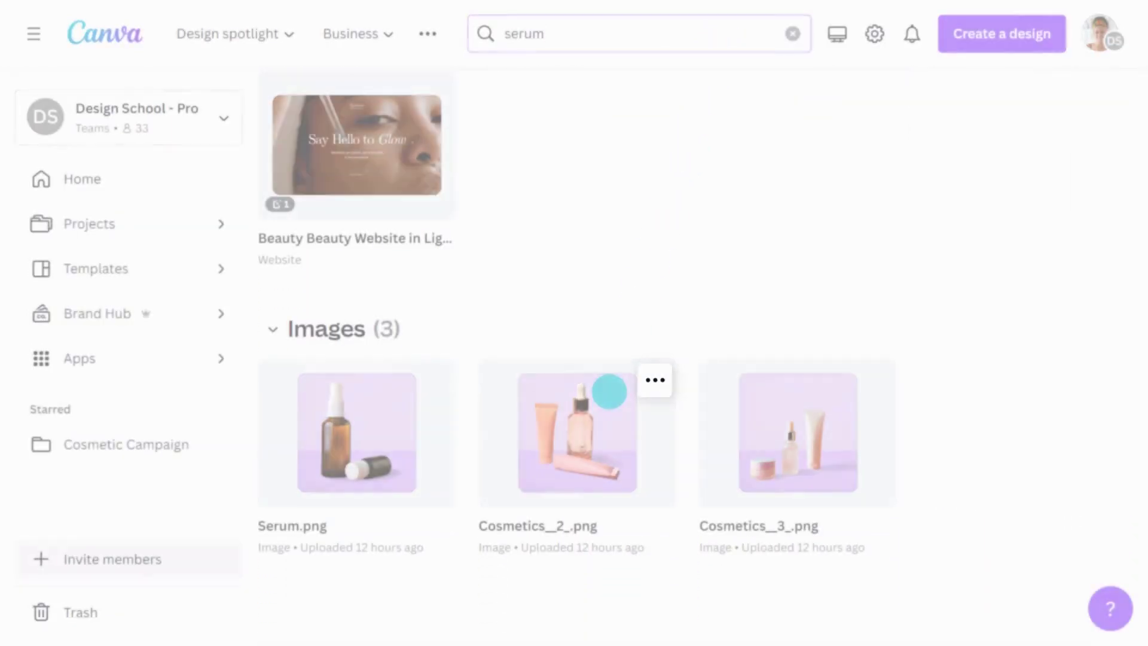
{"action": "left_click", "coordinate": [656, 379]}
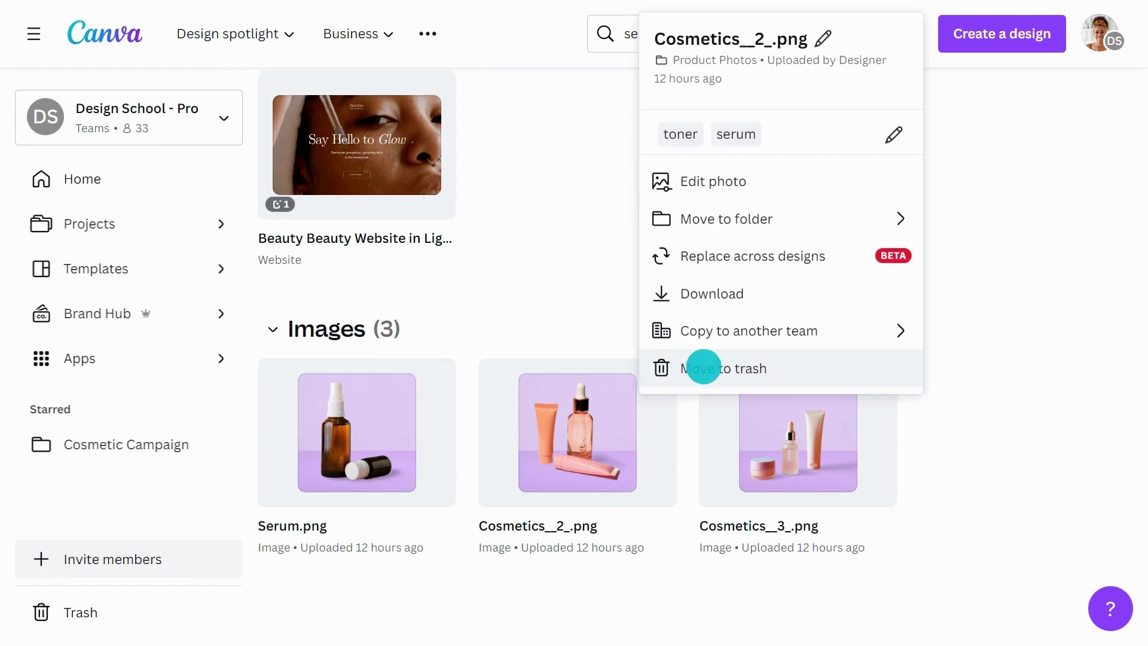
{"action": "left_click", "coordinate": [704, 369]}
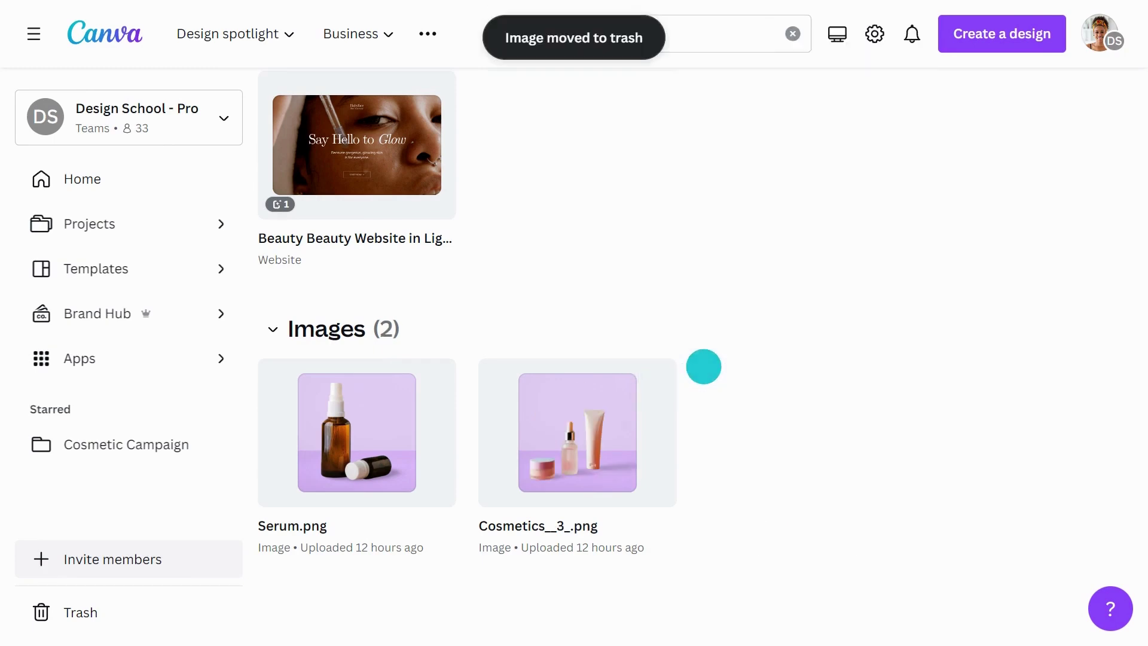